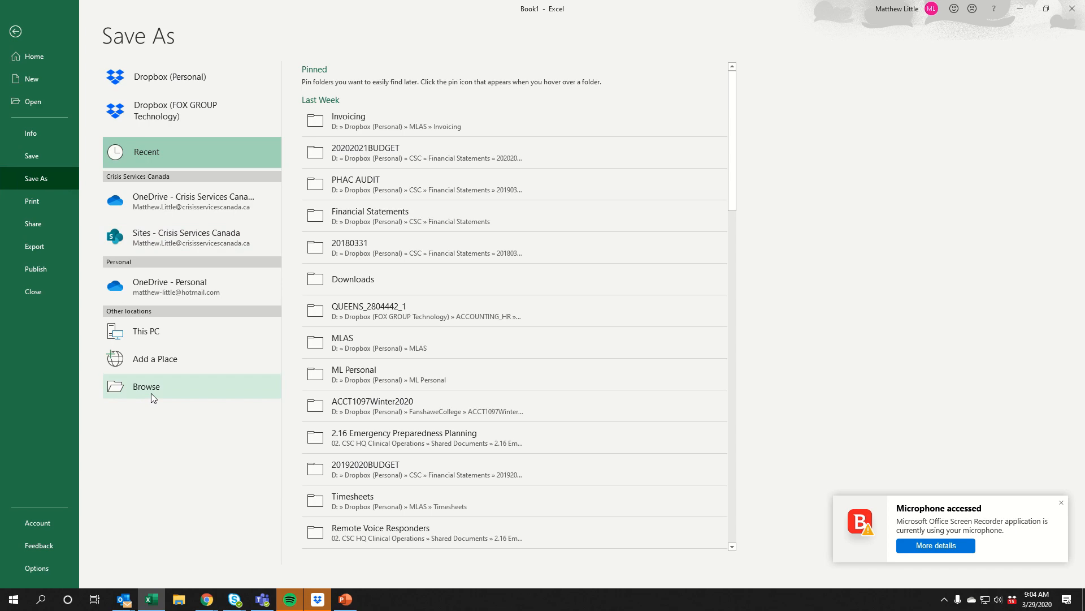
# Browse to the ACCT1097Winter2020 folder inside Dropbox (Personal) > FanshaweCollege as the save location
pyautogui.click(151, 390)
pyautogui.click(71, 101)
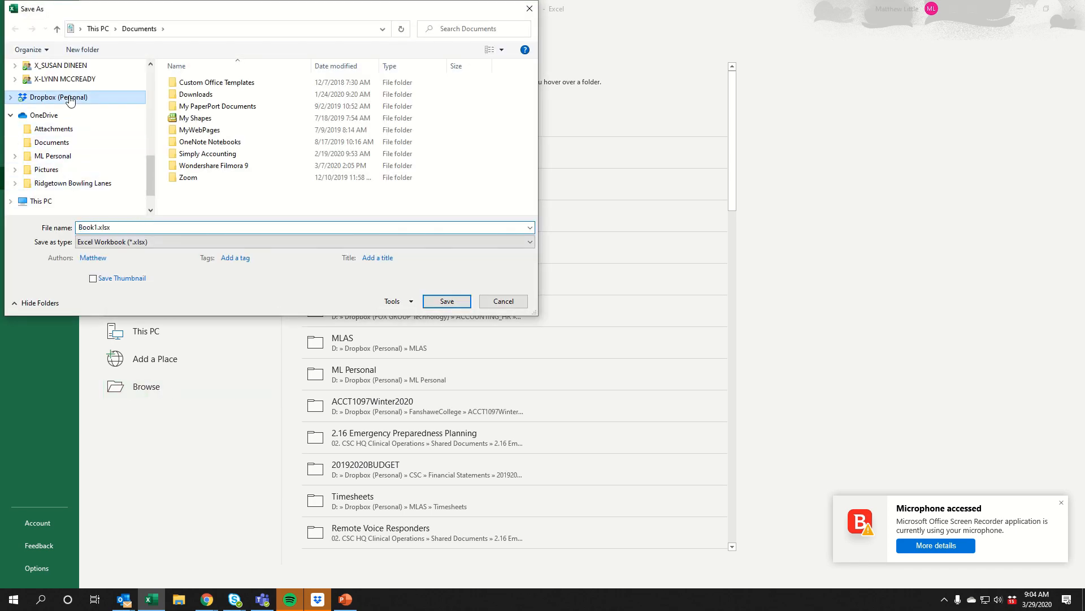
pyautogui.click(212, 157)
pyautogui.doubleClick(213, 158)
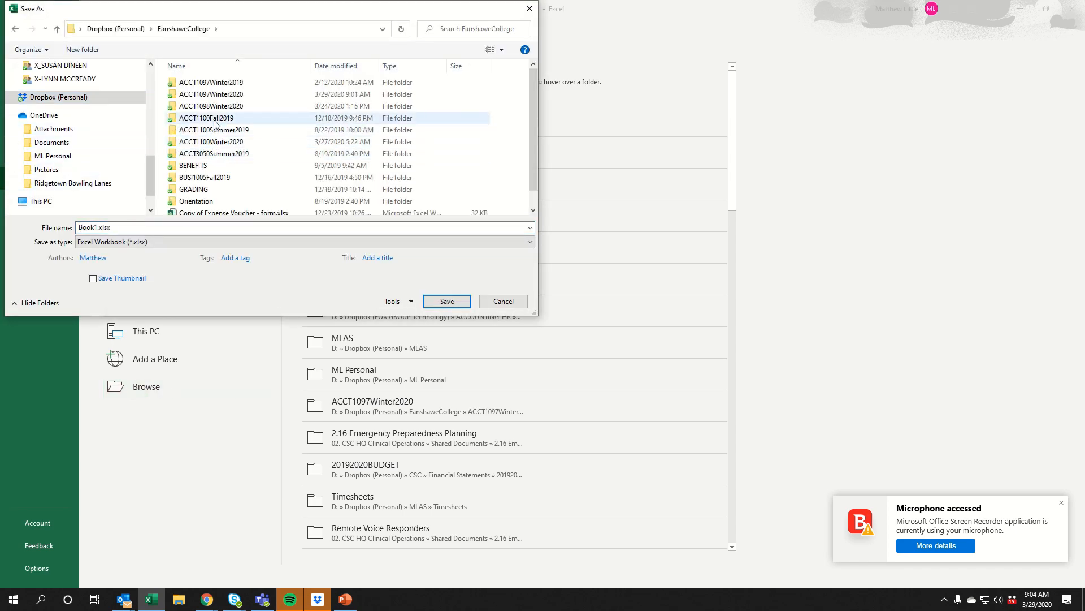
pyautogui.doubleClick(203, 93)
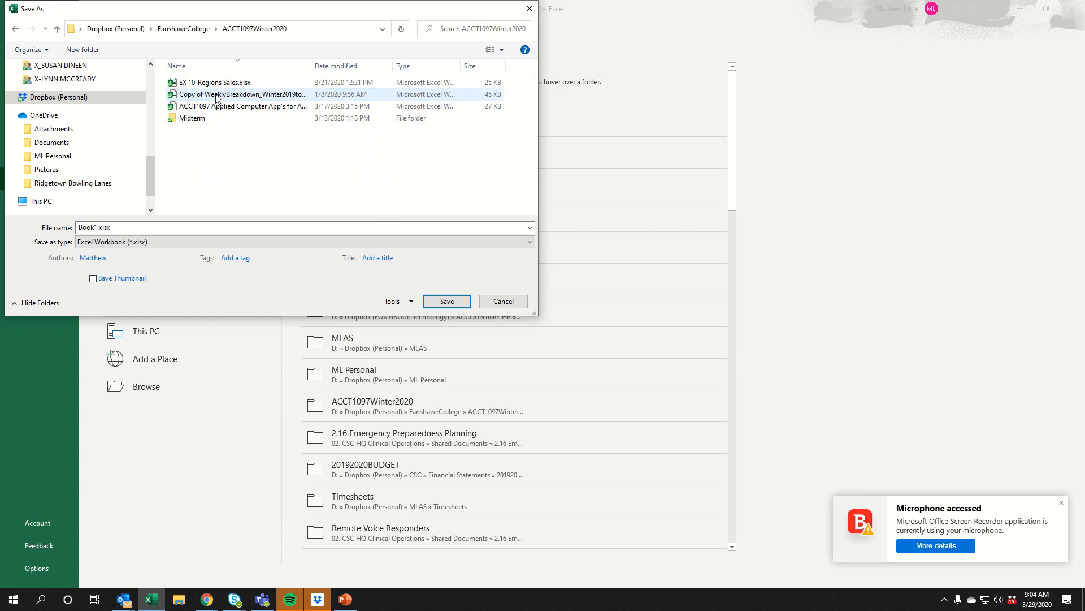
# Save the workbook as an Excel Macro-Enabled Workbook (*.xlsm) named "EX 9 - Macro Workbook"
pyautogui.click(134, 242)
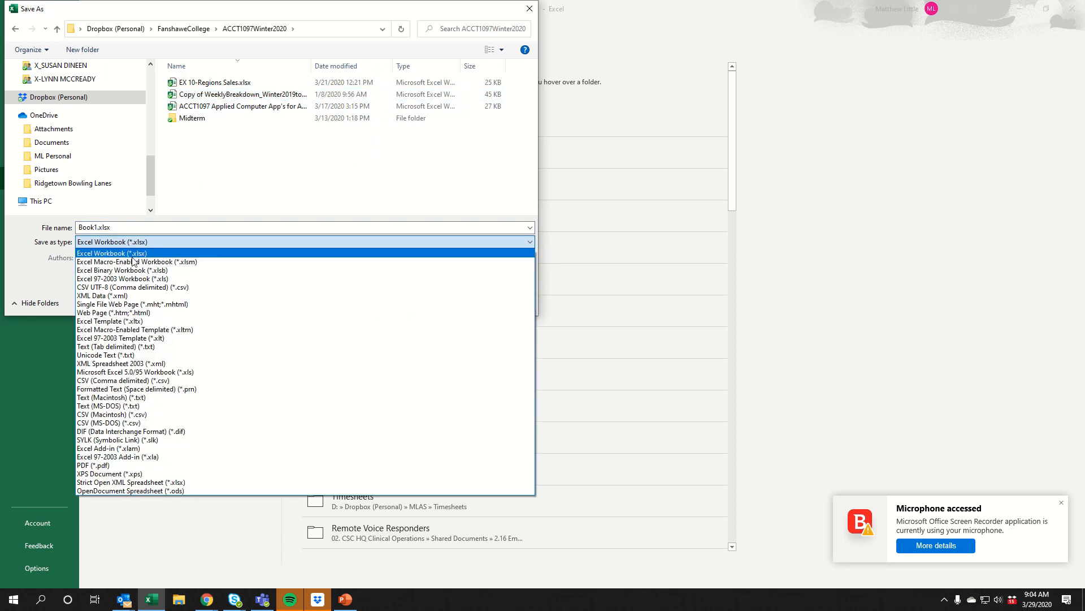
pyautogui.click(133, 262)
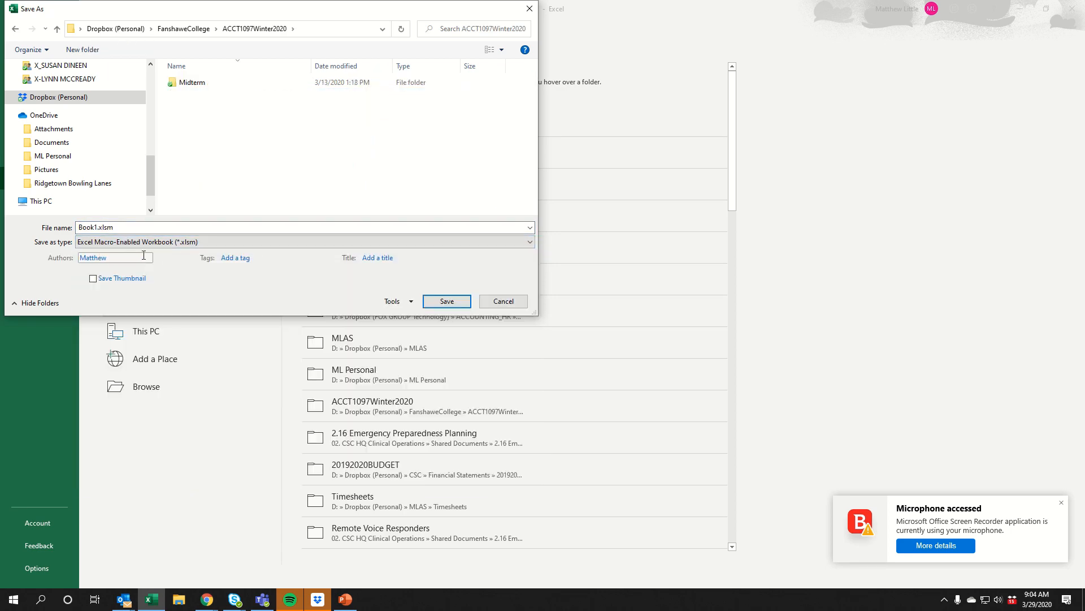
pyautogui.doubleClick(120, 228)
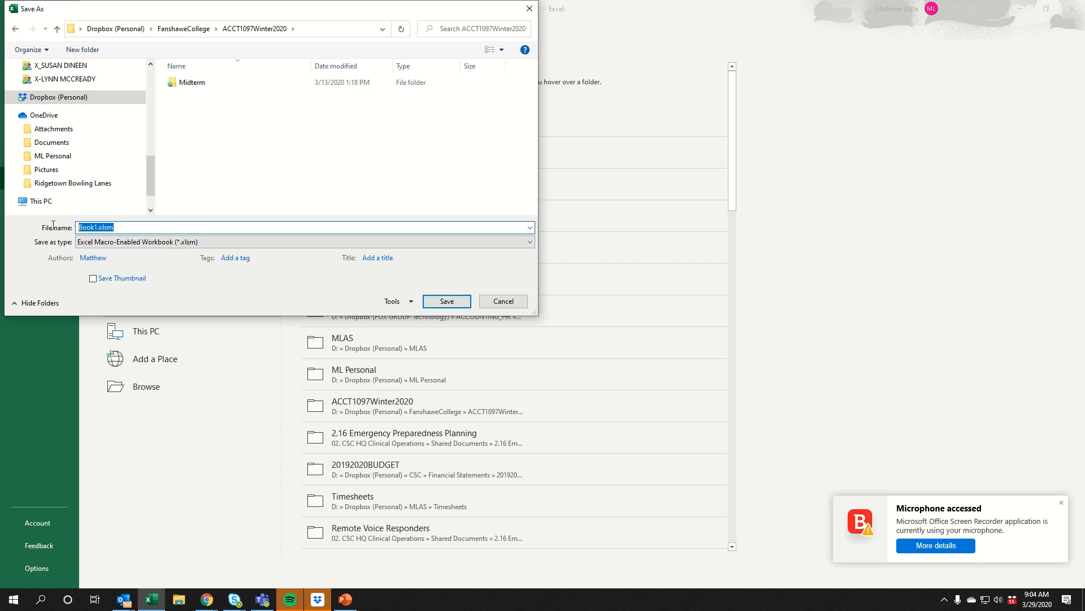
pyautogui.write('EX 9 ')
pyautogui.write('- Macro Eng')
pyautogui.press('BackSpace')
pyautogui.write('al')
pyautogui.press('BackSpace')
pyautogui.press('BackSpace')
pyautogui.write('able')
pyautogui.press('BackSpace')
pyautogui.press('BackSpace')
pyautogui.press('BackSpace')
pyautogui.press('BackSpace')
pyautogui.press('BackSpace')
pyautogui.press('BackSpace')
pyautogui.write('Wro')
pyautogui.press('BackSpace')
pyautogui.press('BackSpace')
pyautogui.write('orkbook')
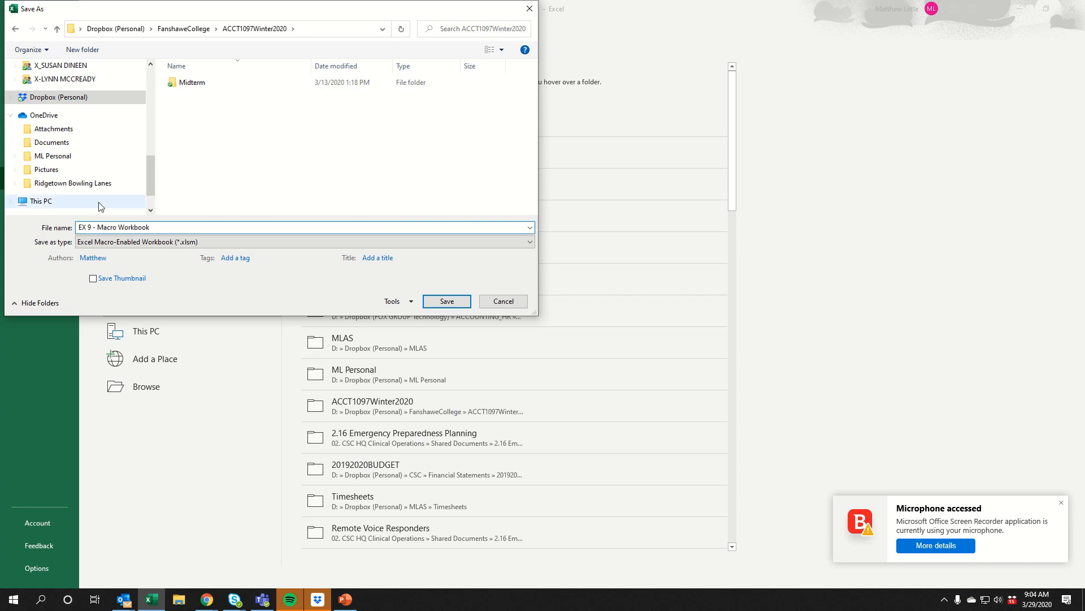
pyautogui.click(447, 301)
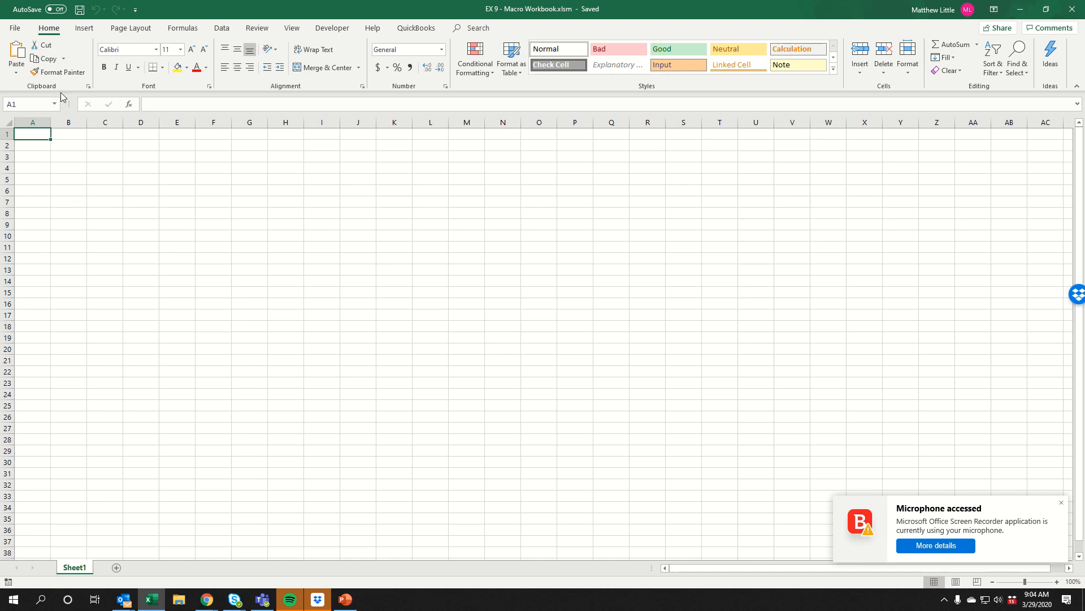
# Check in the ribbon customization options that the Developer tab is enabled, expand its groups, and accept the options
pyautogui.click(15, 30)
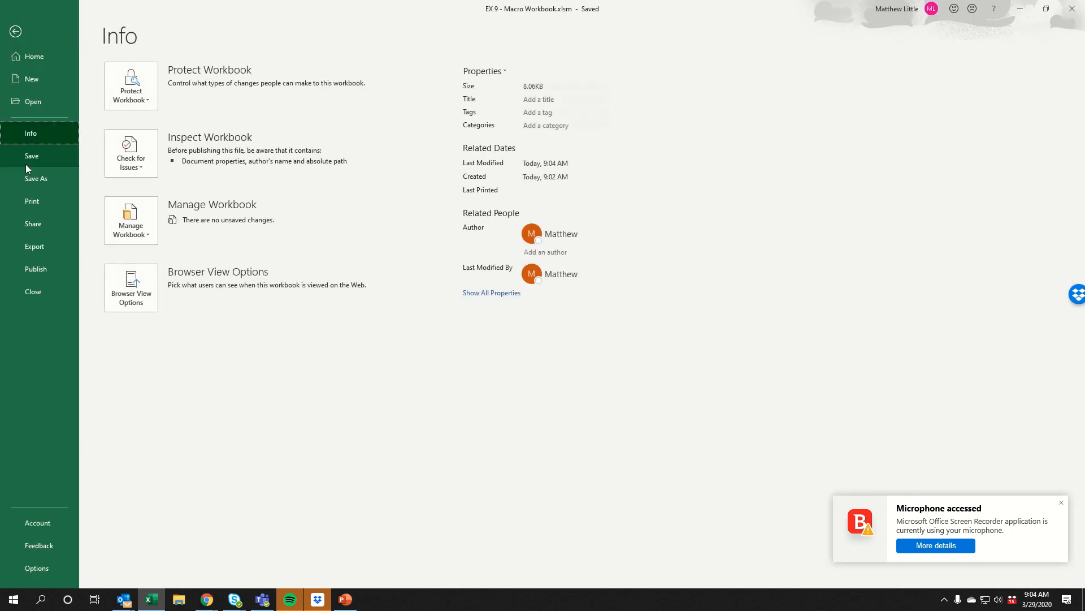
pyautogui.click(49, 574)
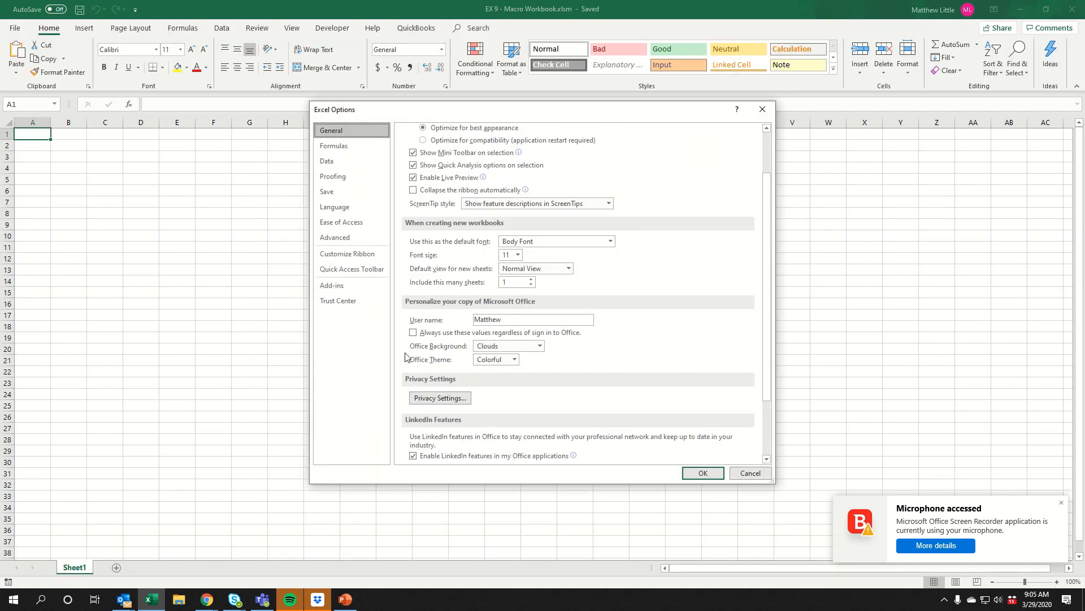
pyautogui.click(369, 257)
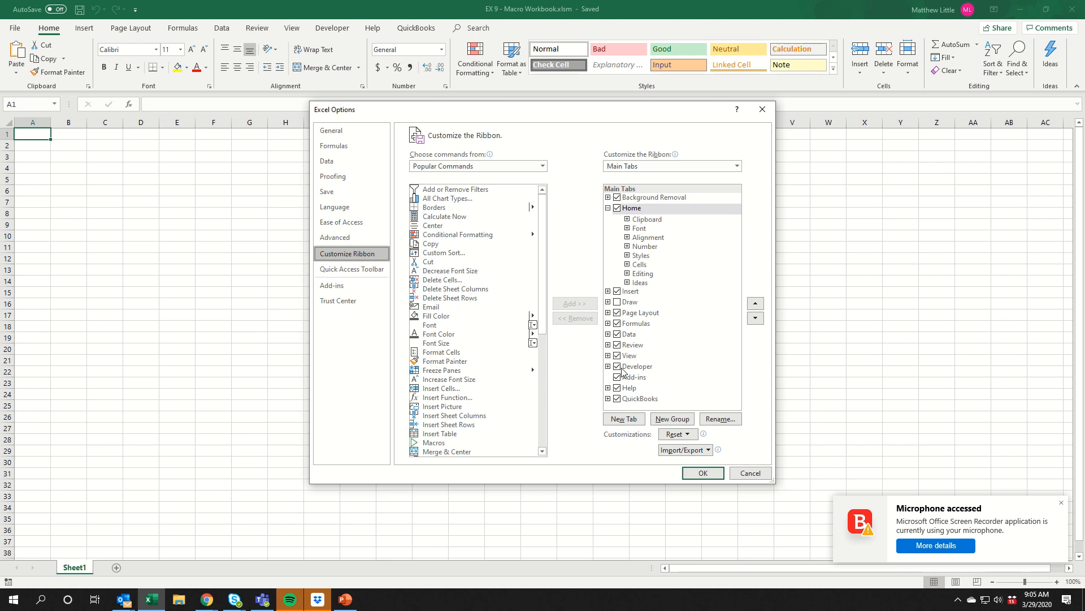
pyautogui.click(609, 366)
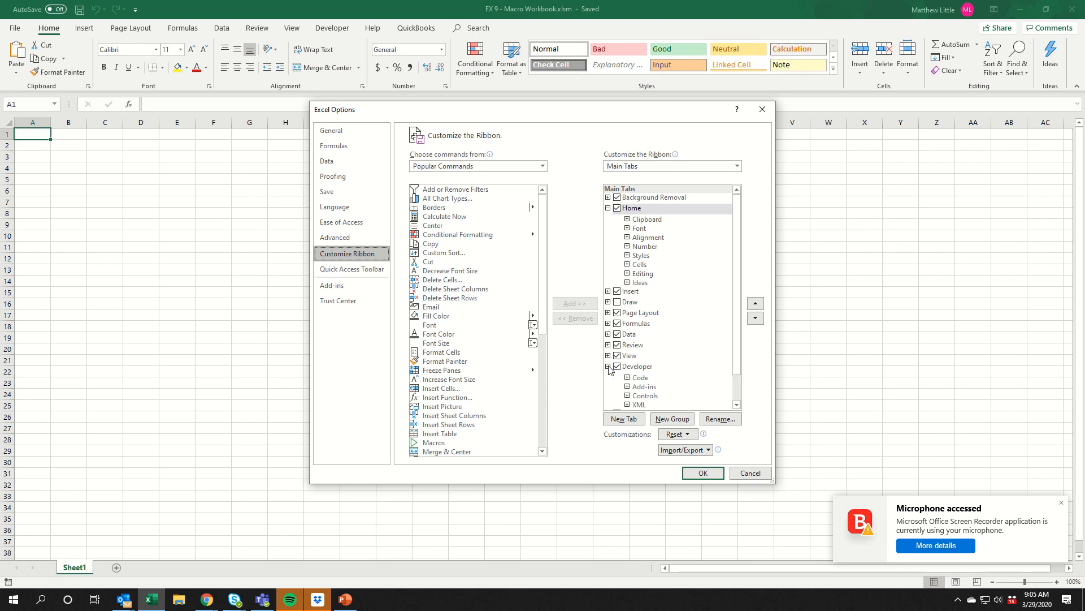
pyautogui.scroll(-1, 632, 368)
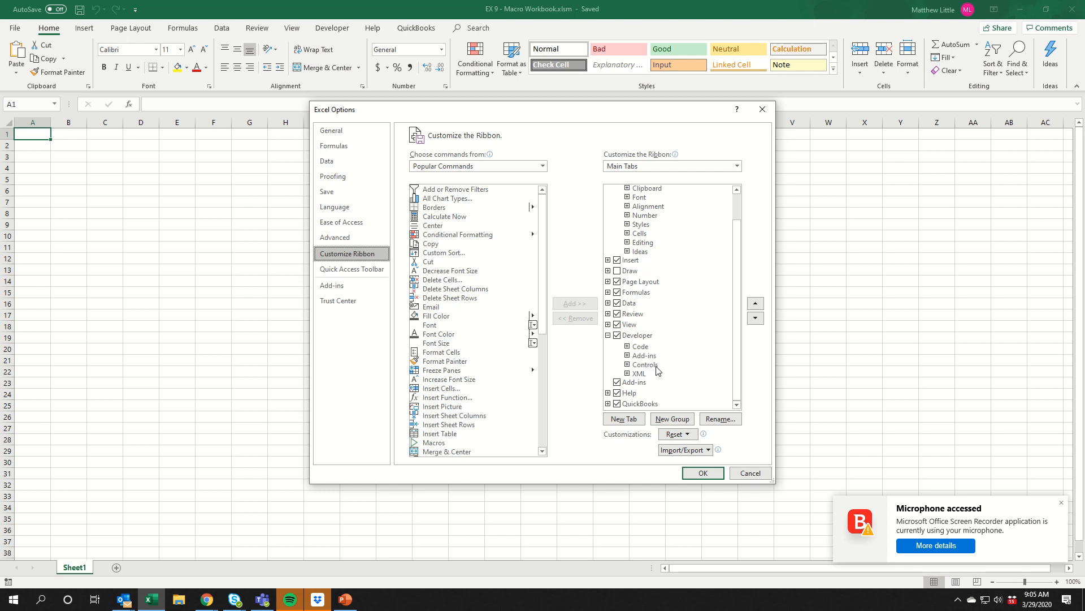
pyautogui.click(715, 474)
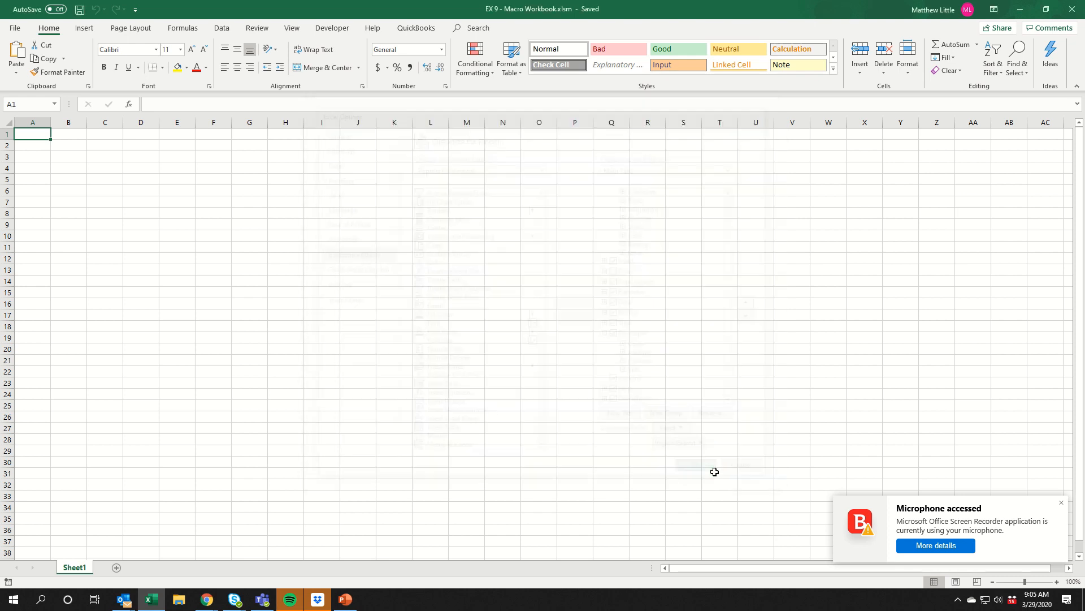
# Change the macro security setting in the Trust Center to enable all macros
pyautogui.click(328, 30)
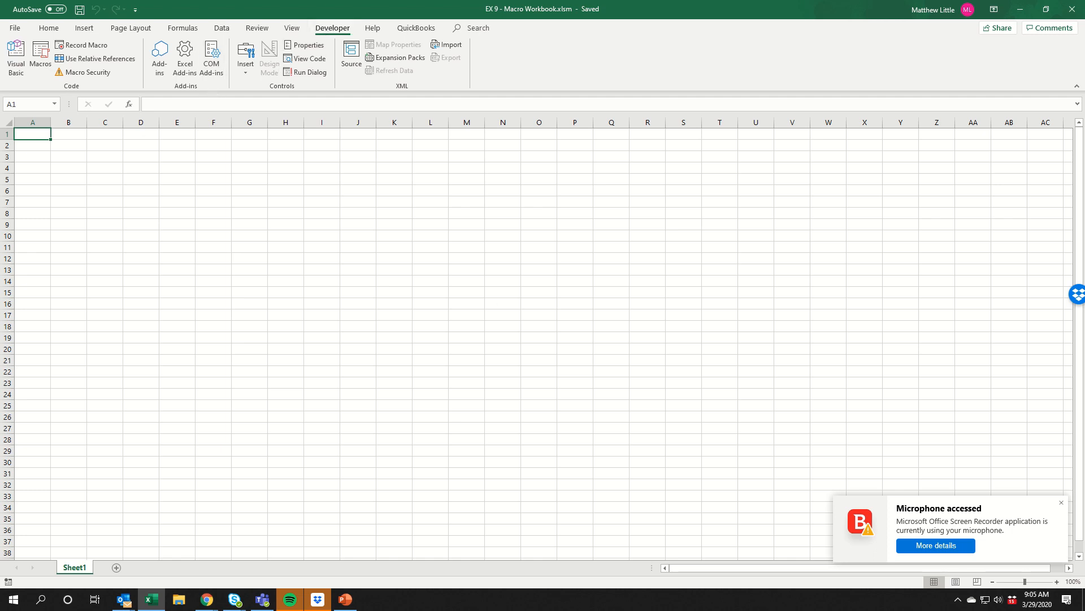
pyautogui.click(345, 598)
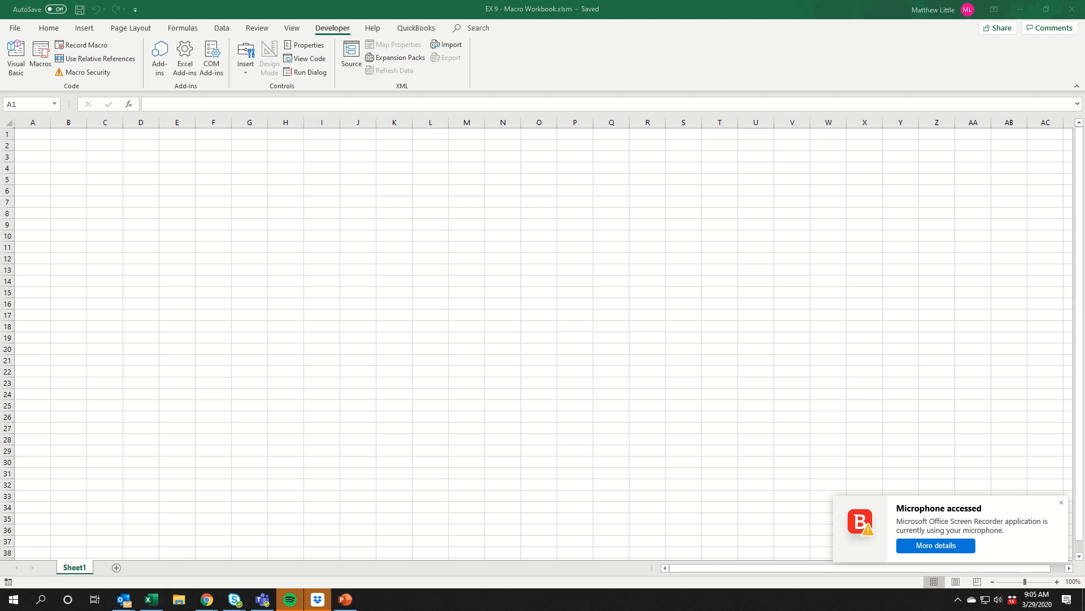
pyautogui.click(94, 72)
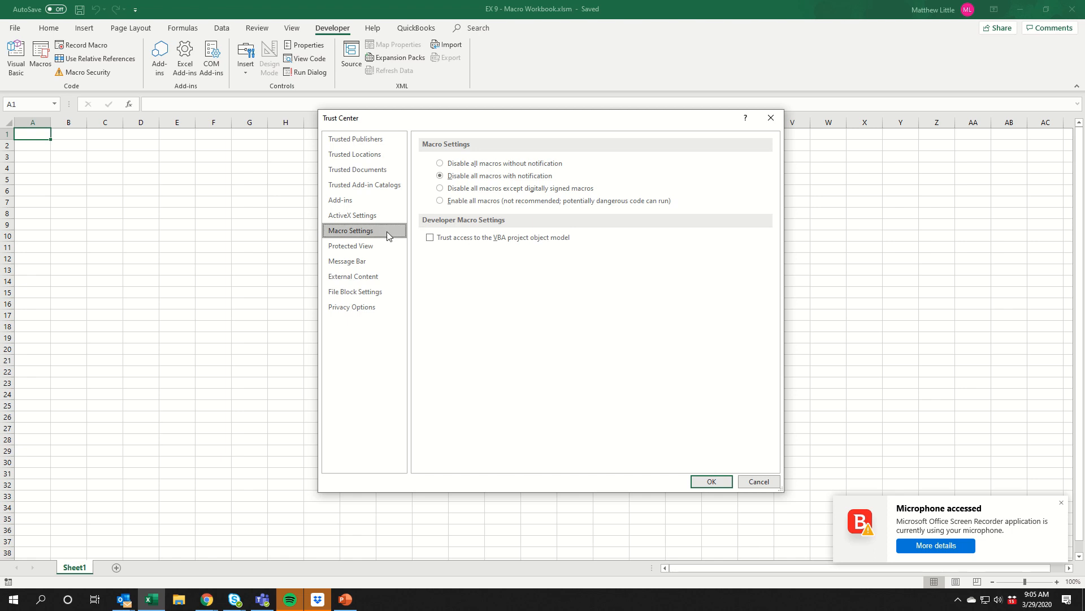
pyautogui.click(441, 202)
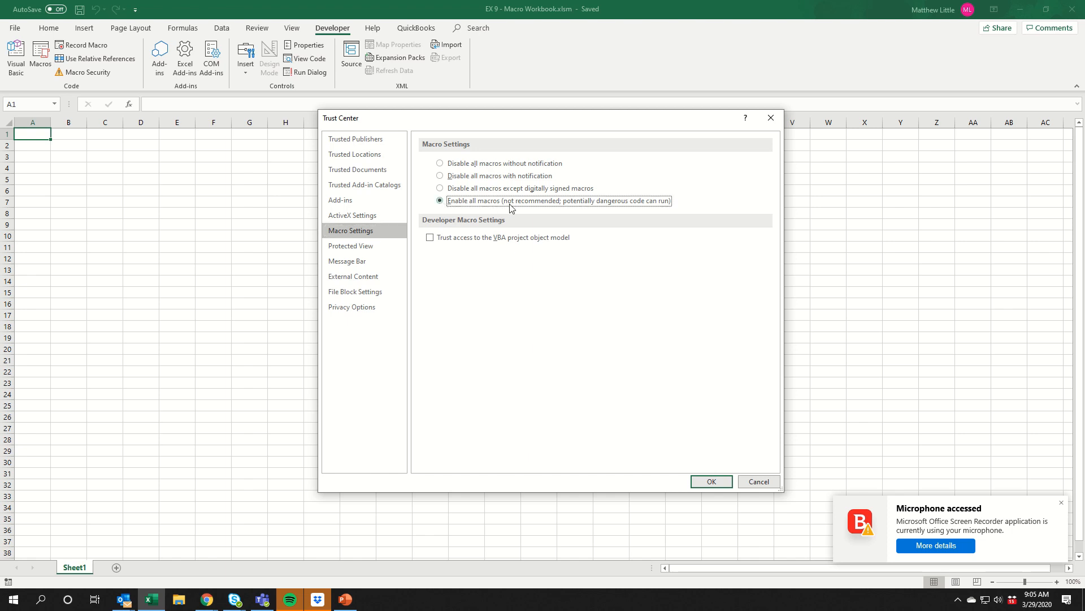
pyautogui.click(713, 481)
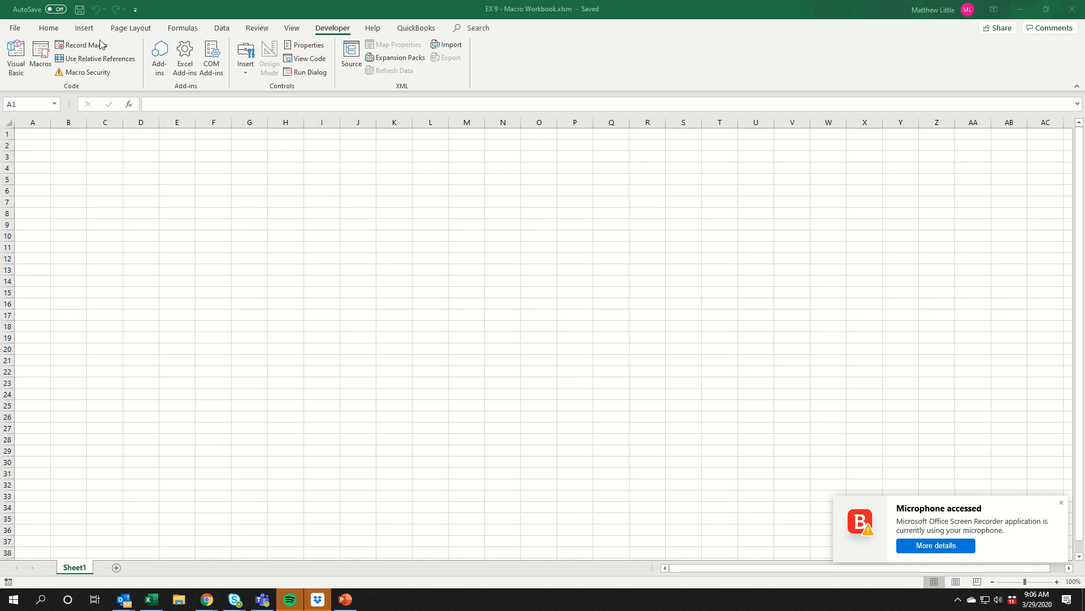
# Start recording a macro named HQStamp, stored in This Workbook, with the description "Your name"
pyautogui.click(84, 46)
pyautogui.click(80, 47)
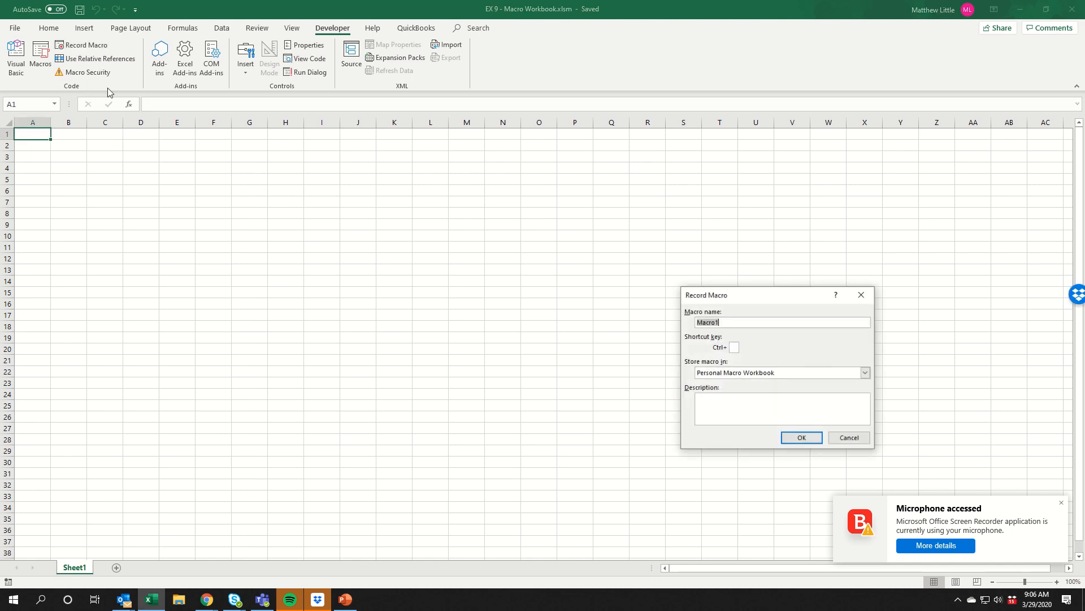
pyautogui.moveTo(712, 298); pyautogui.dragTo(315, 157)
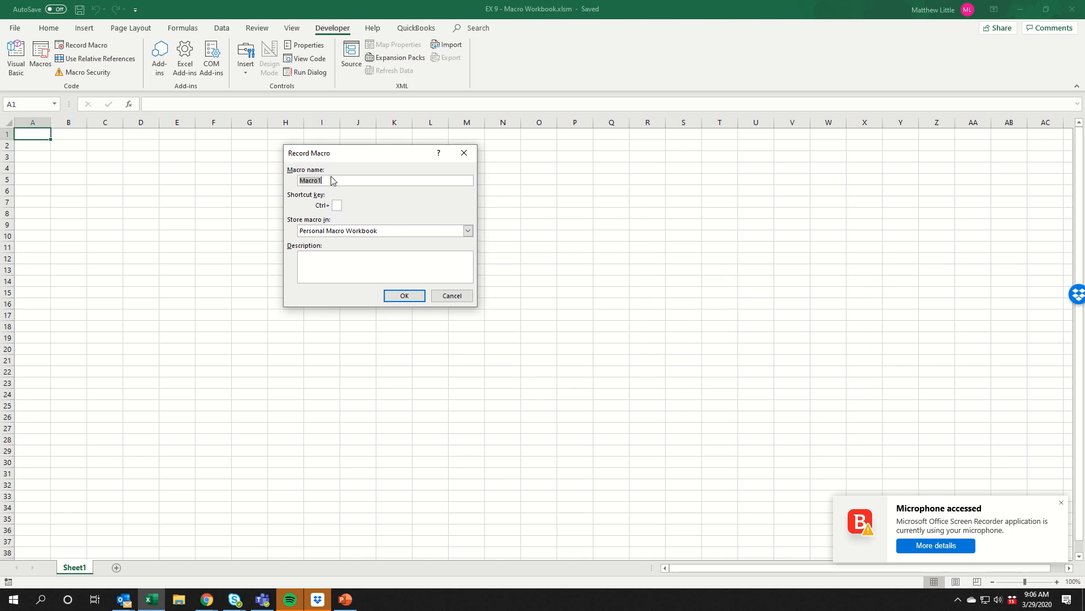
pyautogui.write('HQStamp')
pyautogui.click(468, 230)
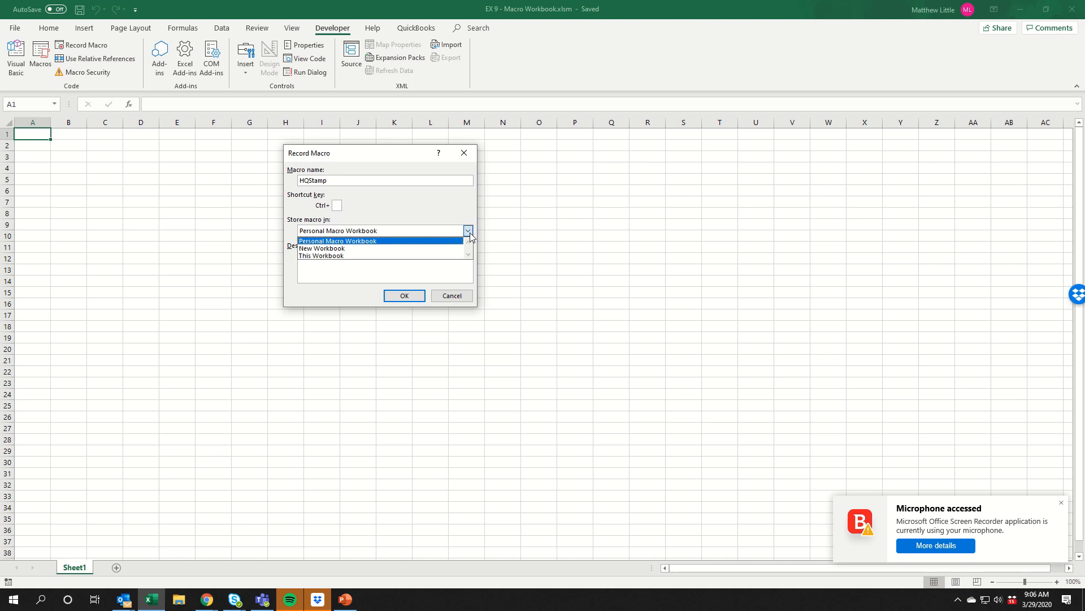
pyautogui.click(323, 255)
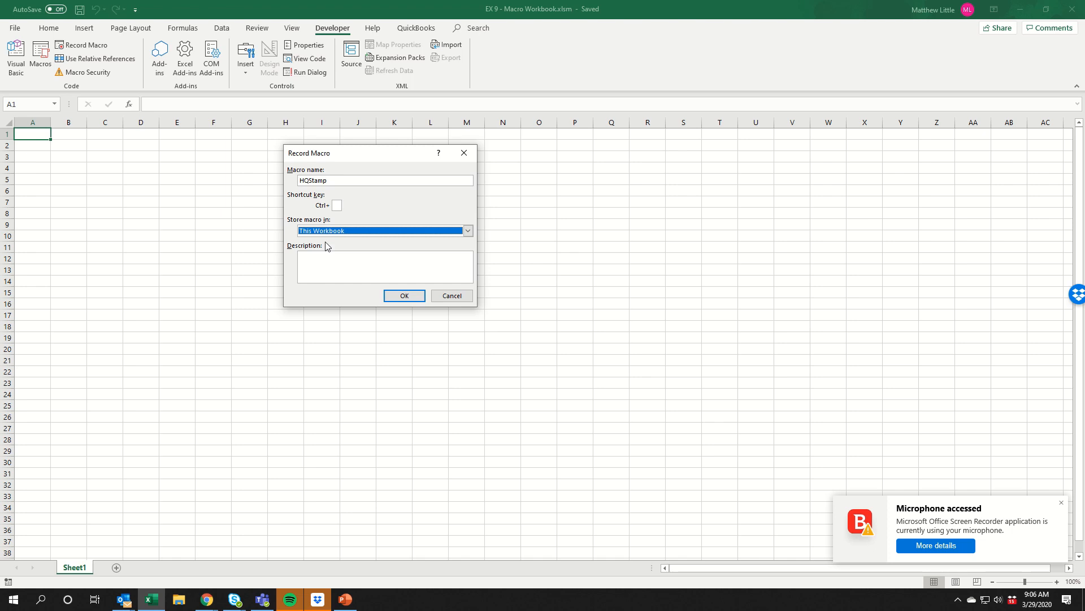
pyautogui.click(325, 259)
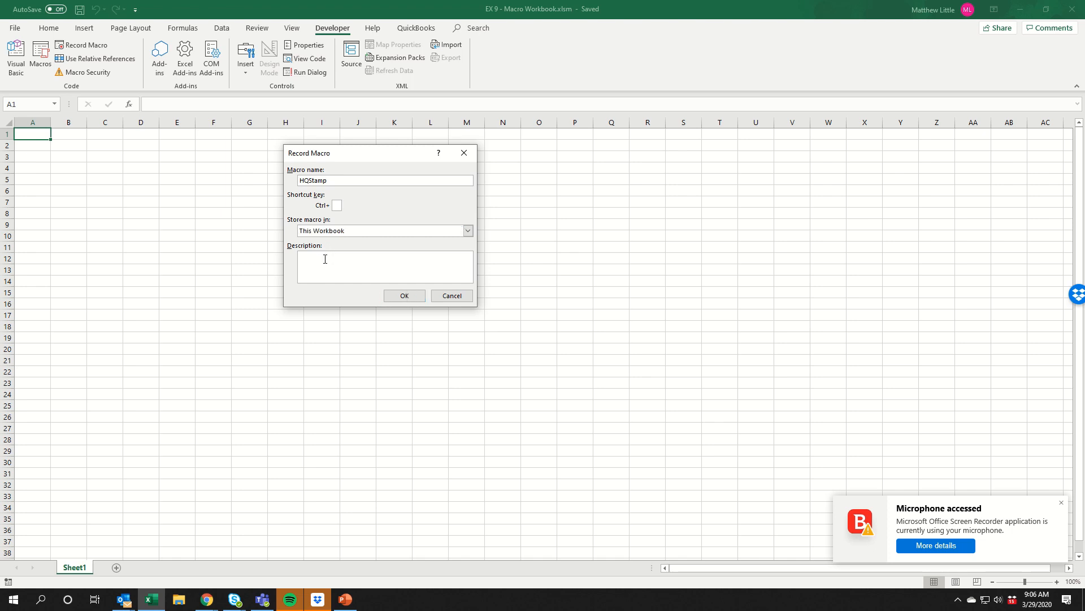
pyautogui.write('Your name')
pyautogui.click(403, 297)
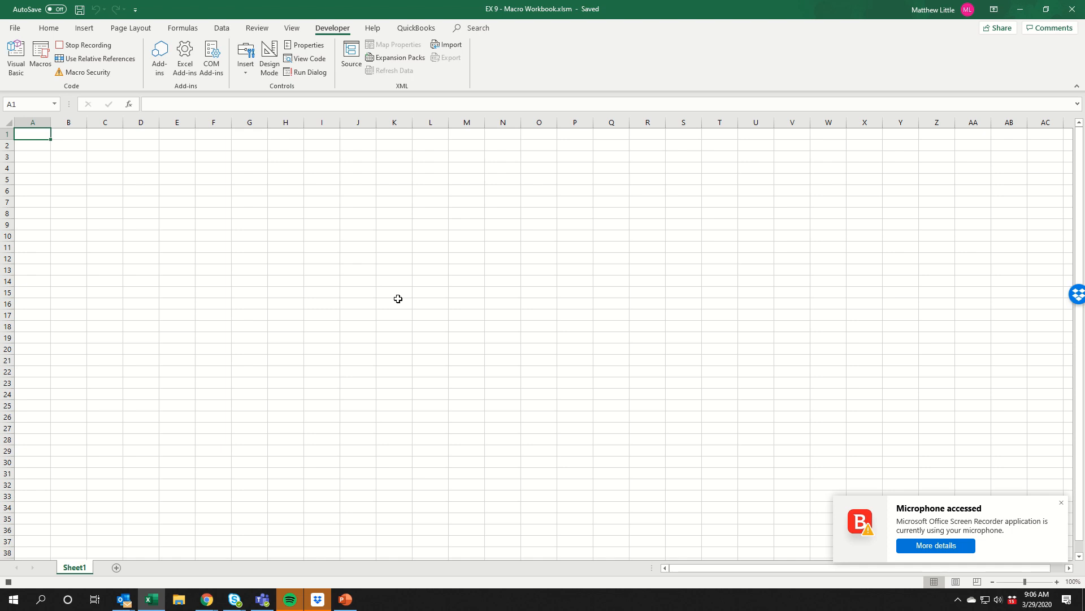
# Enter "Cape Town" in cell A1 and keep that cell selected
pyautogui.write('Ca')
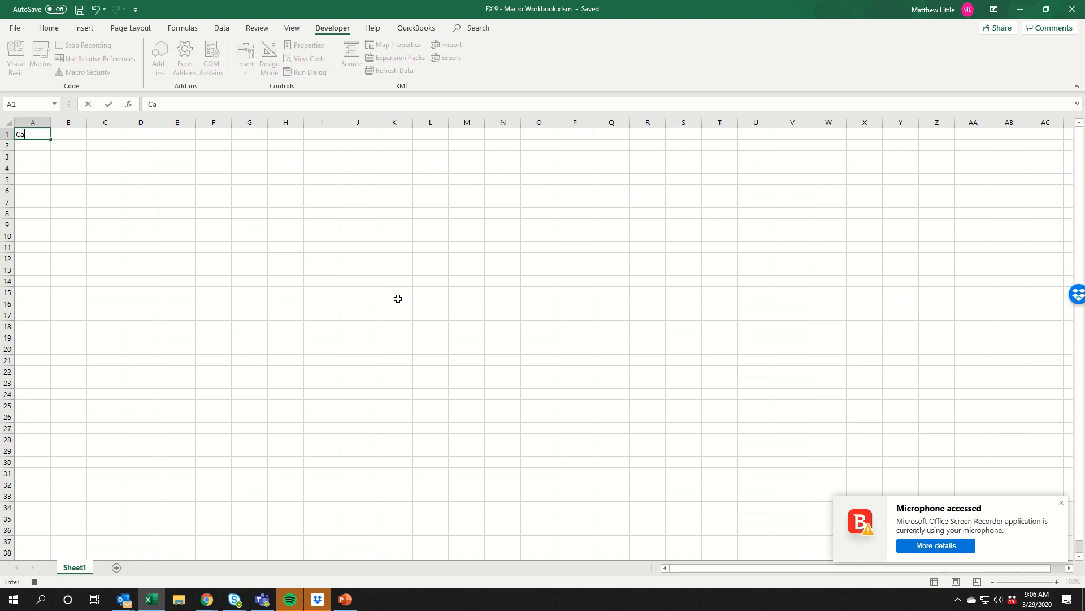
pyautogui.write('peTown')
pyautogui.hotkey('ctrl', 'Return')
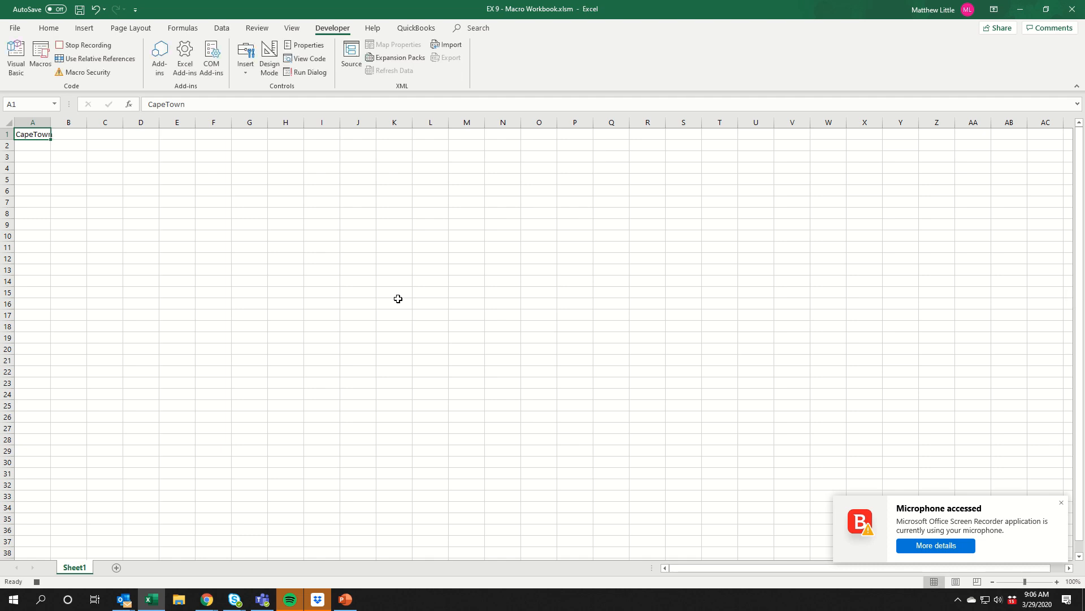
pyautogui.doubleClick(34, 134)
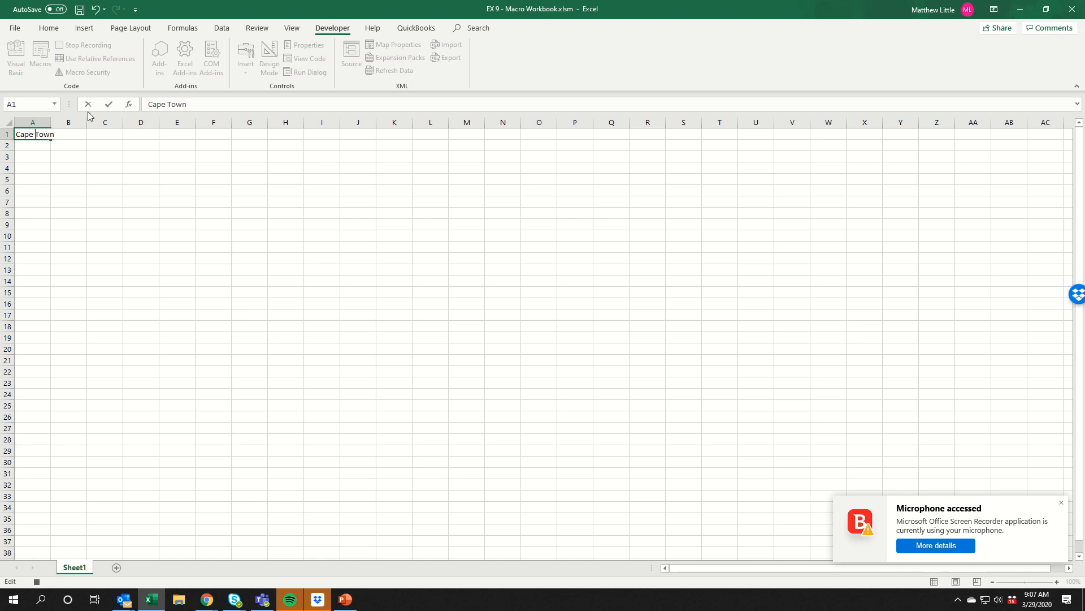
pyautogui.click(110, 105)
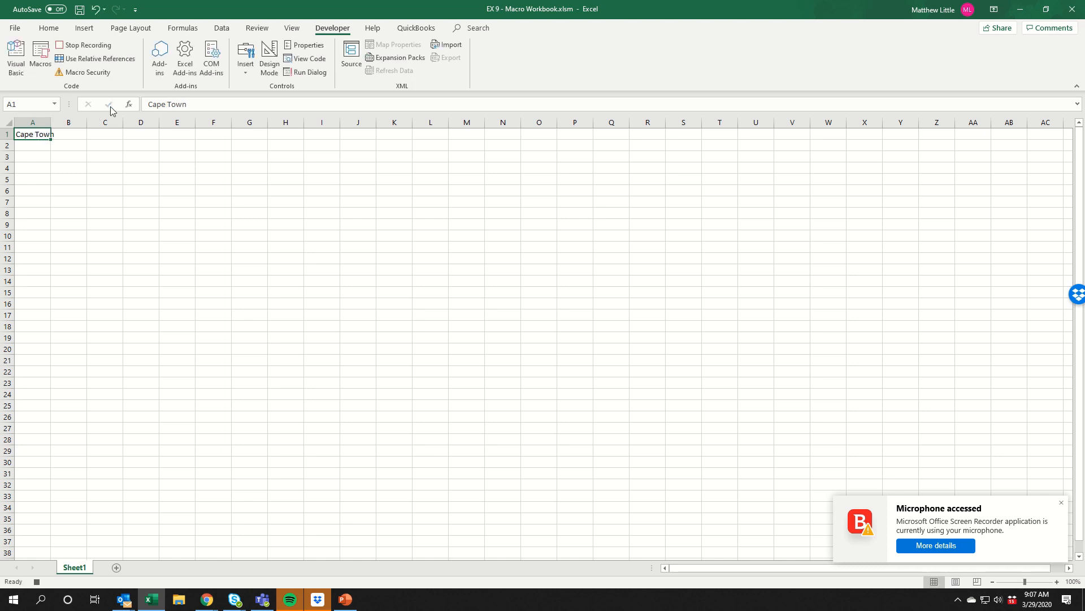
# Format the text in cell A1 as bold with a single underline and the standard Blue font color
pyautogui.click(54, 30)
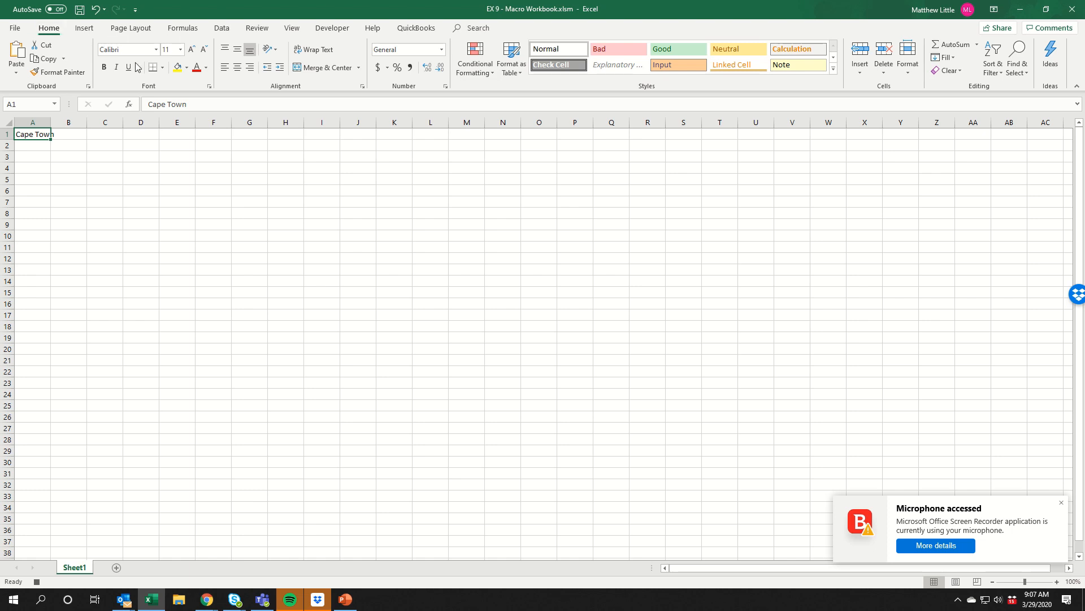
pyautogui.click(913, 58)
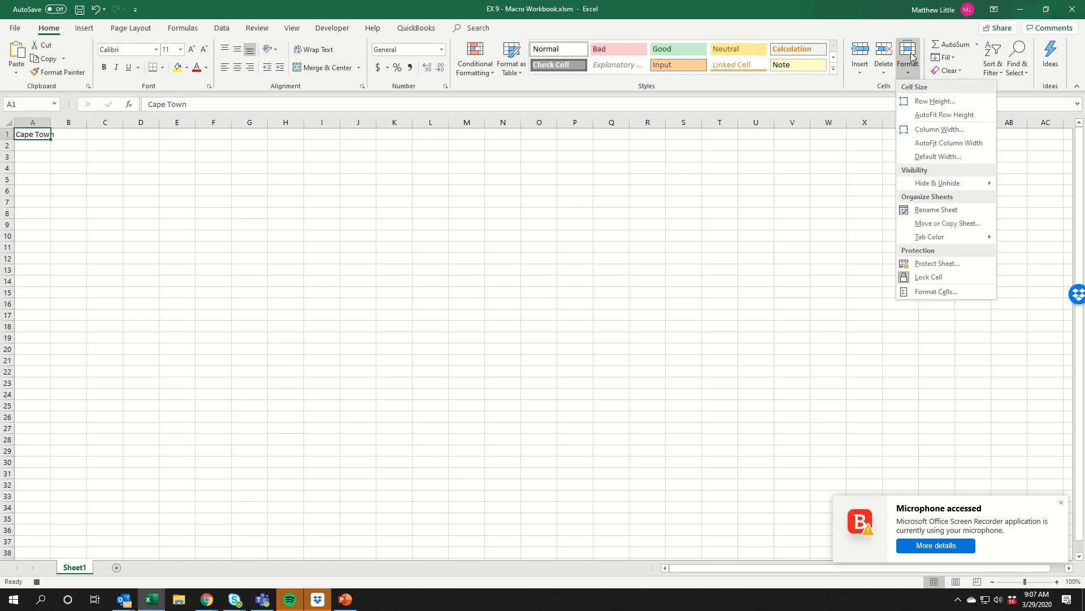
pyautogui.click(959, 295)
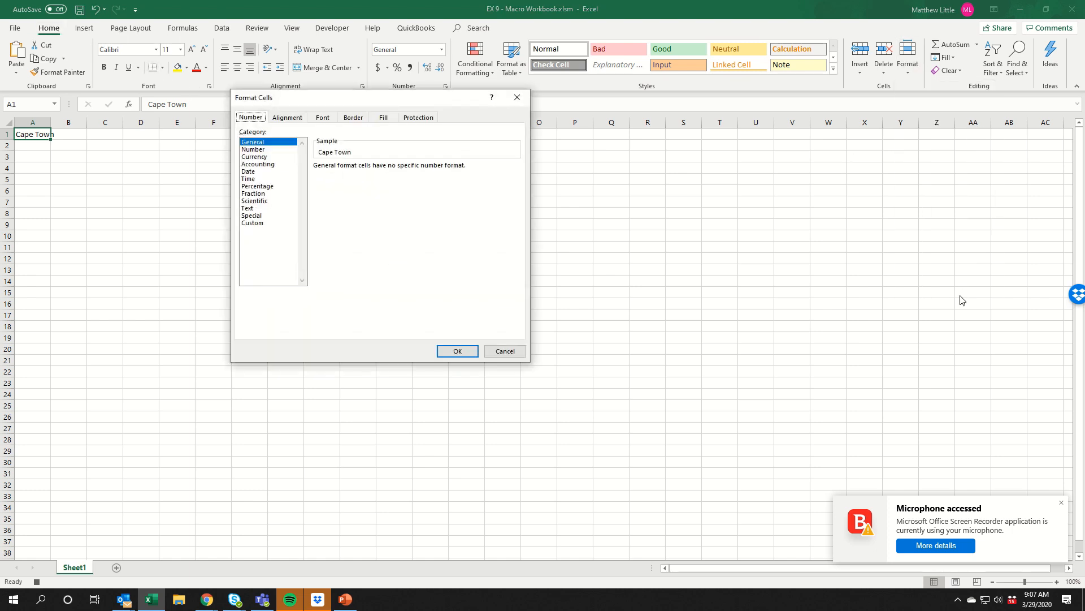
pyautogui.click(328, 118)
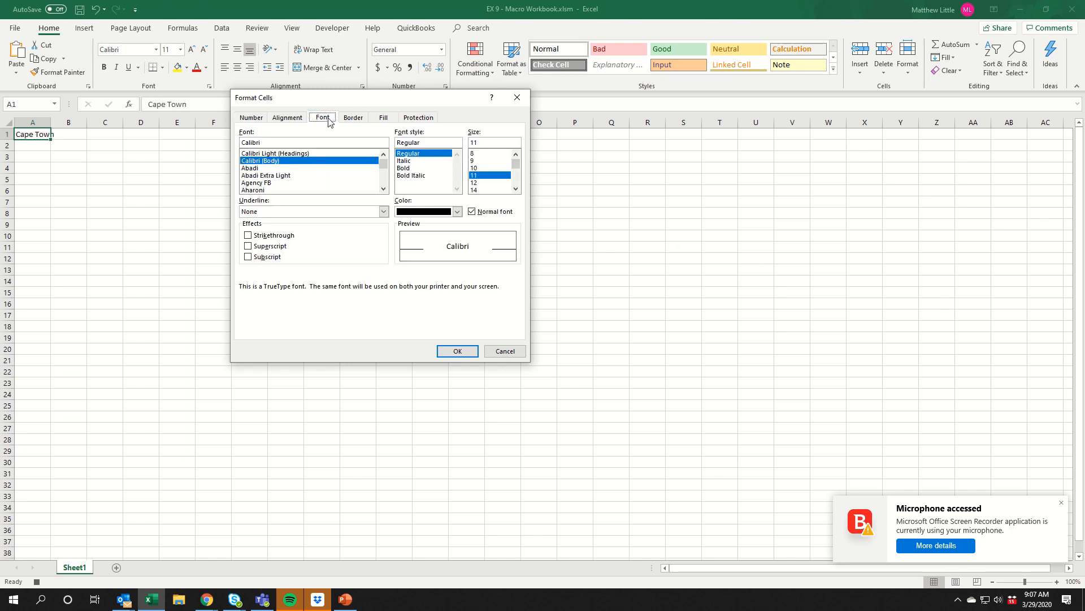
pyautogui.click(416, 169)
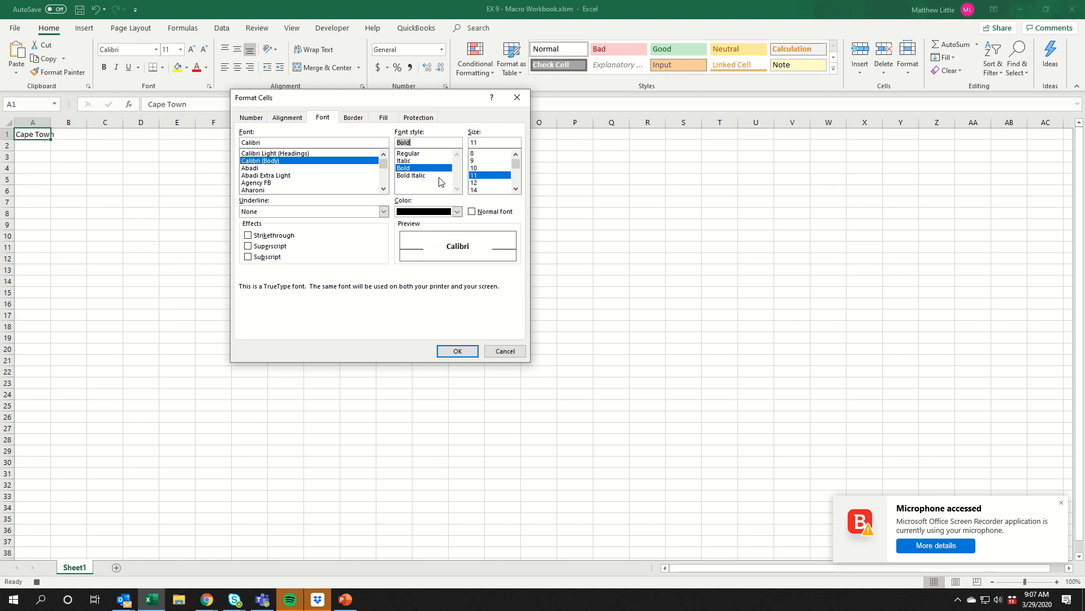
pyautogui.click(460, 154)
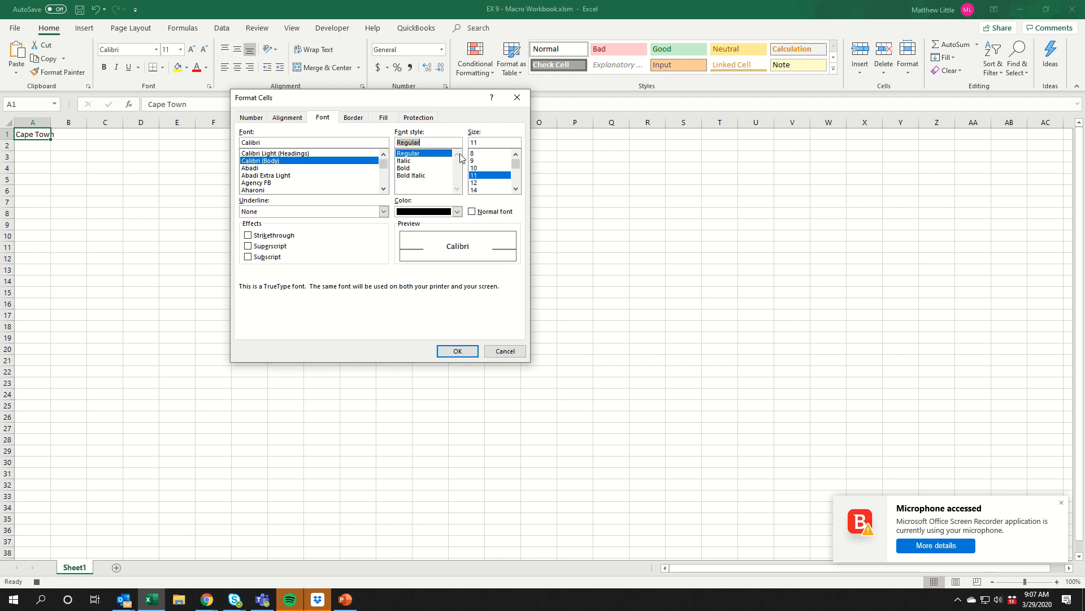
pyautogui.click(383, 211)
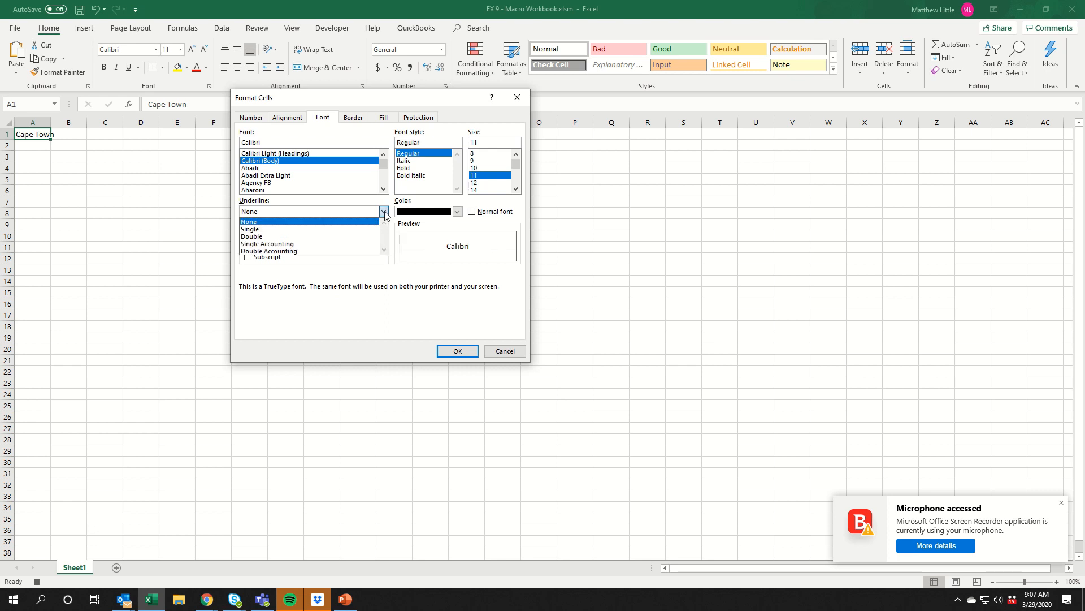
pyautogui.click(306, 229)
pyautogui.click(410, 169)
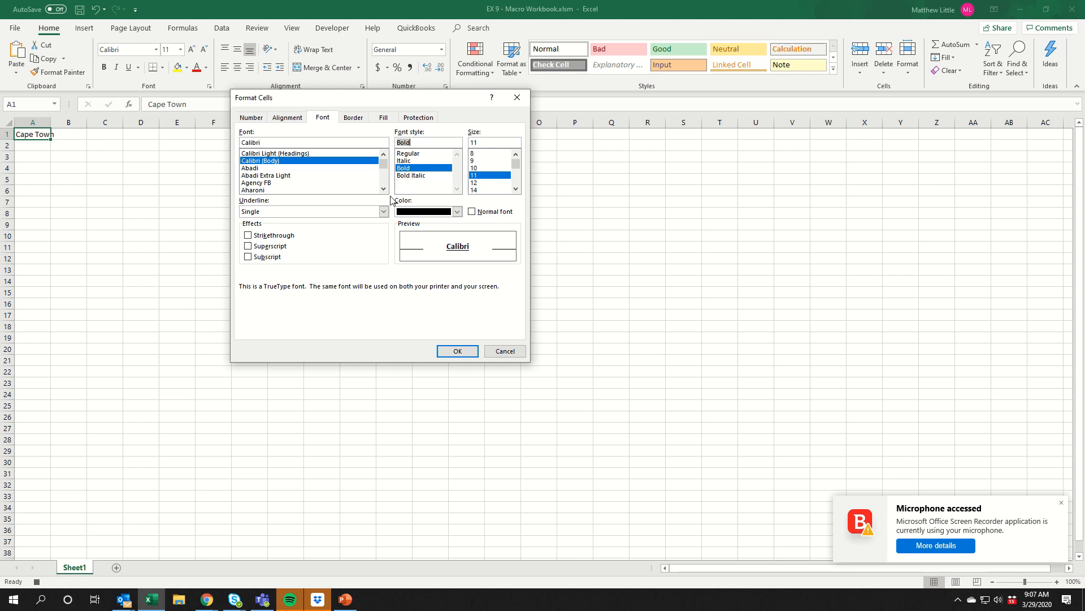
pyautogui.click(458, 212)
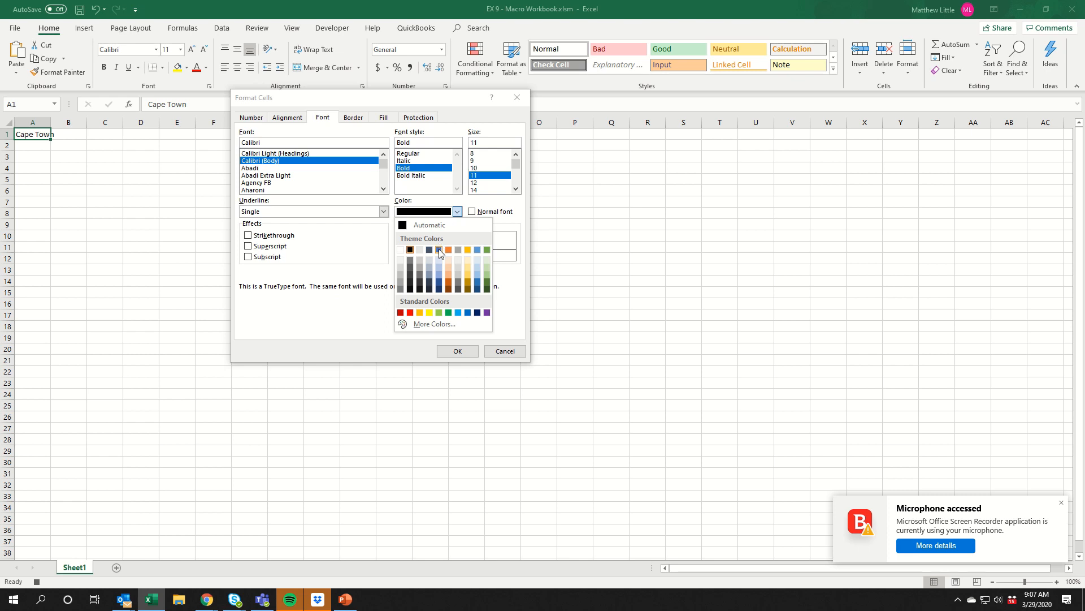
pyautogui.click(467, 313)
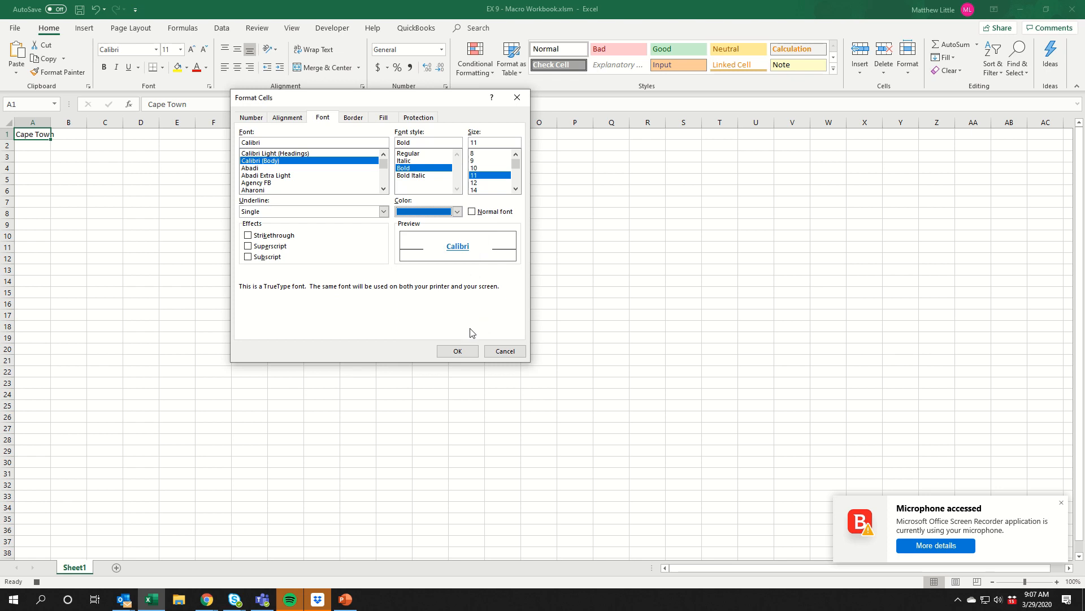
pyautogui.click(471, 350)
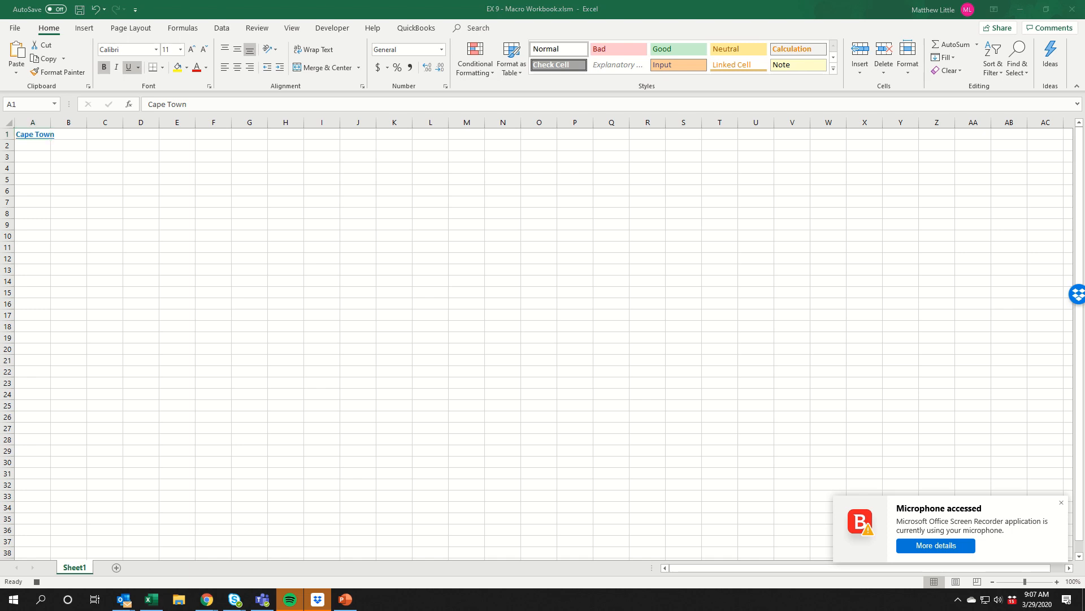
# AutoFit the width of column A and stop recording the macro
pyautogui.click(907, 74)
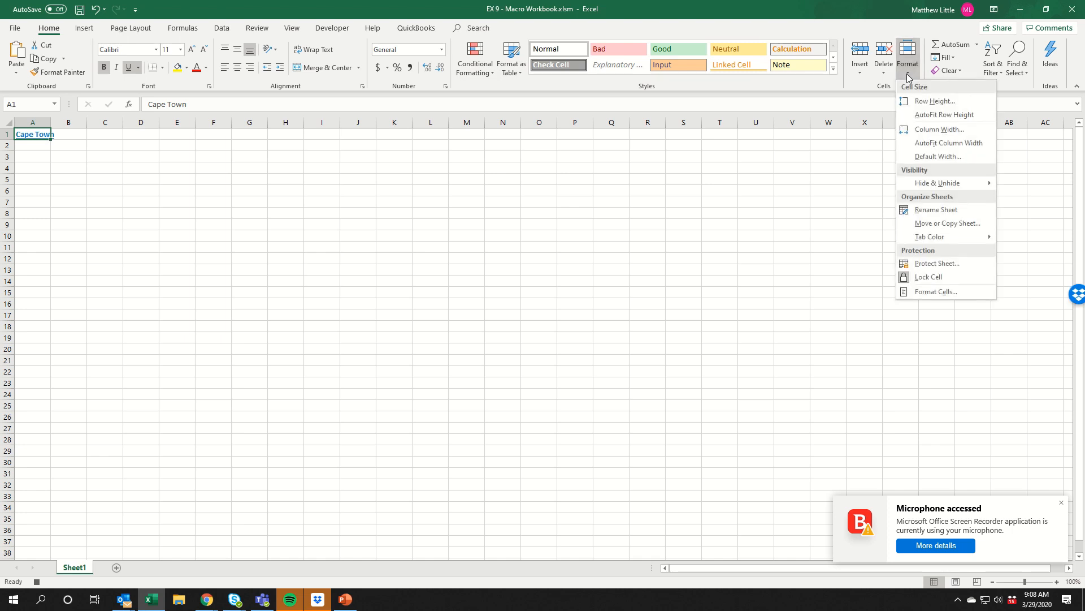
pyautogui.click(936, 149)
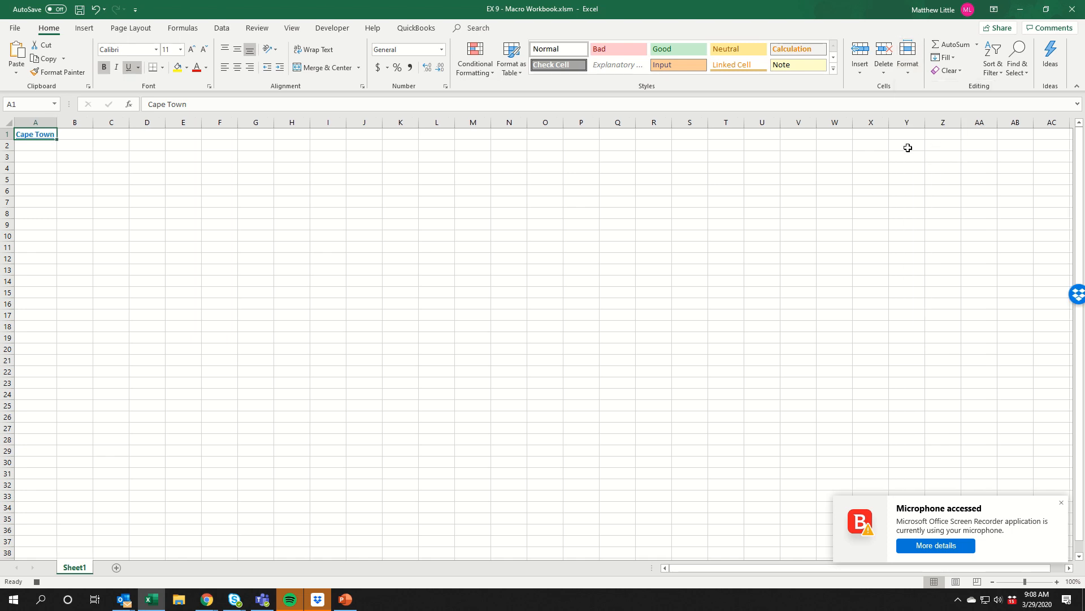
pyautogui.click(346, 31)
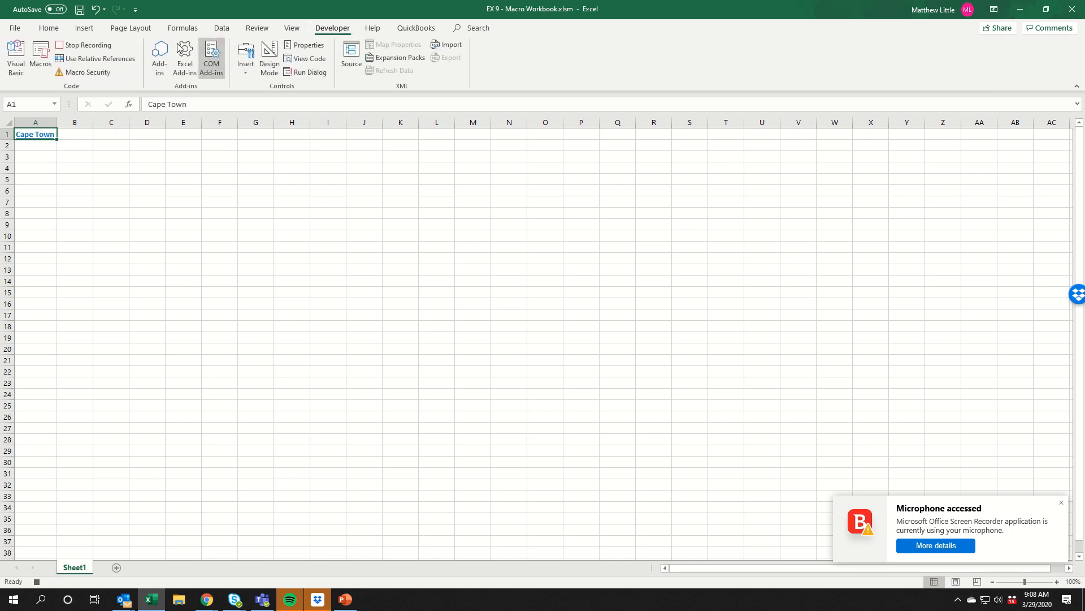
pyautogui.click(86, 44)
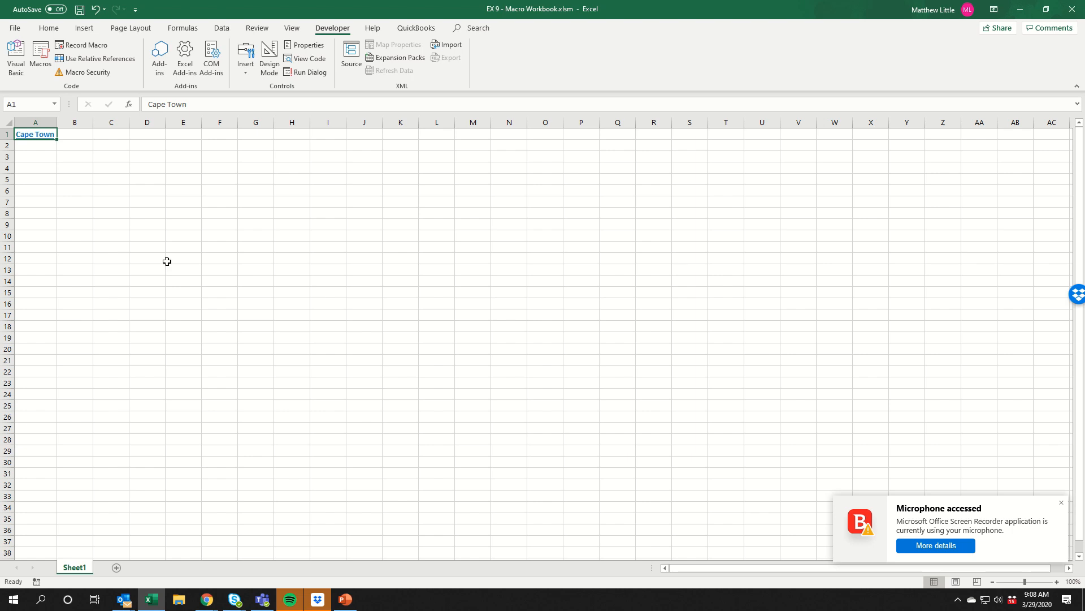
# Save the macro workbook and delete the contents of cell A1
pyautogui.click(154, 135)
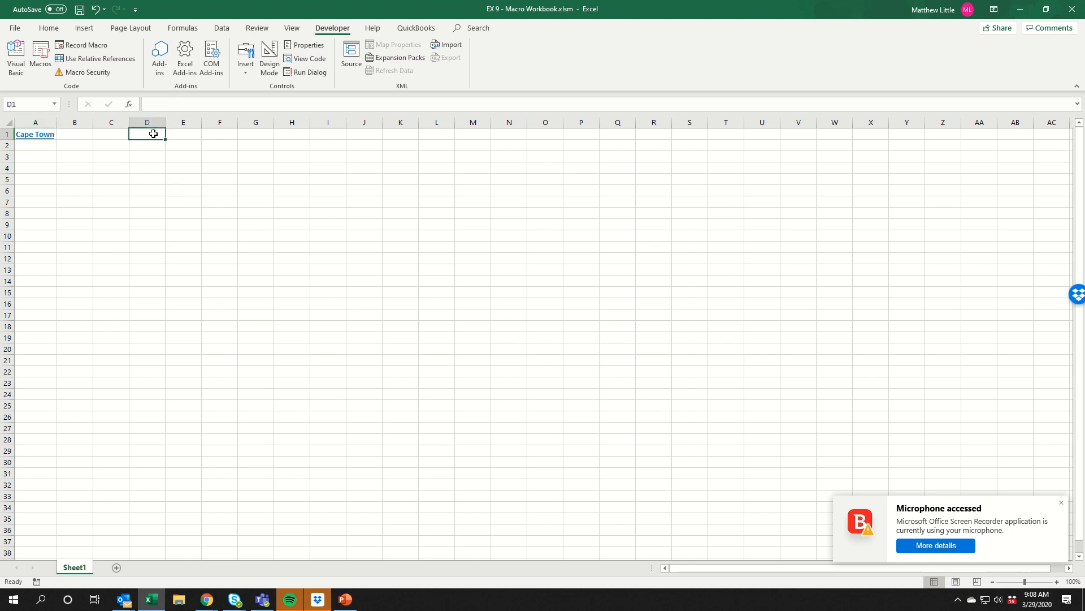
pyautogui.click(80, 10)
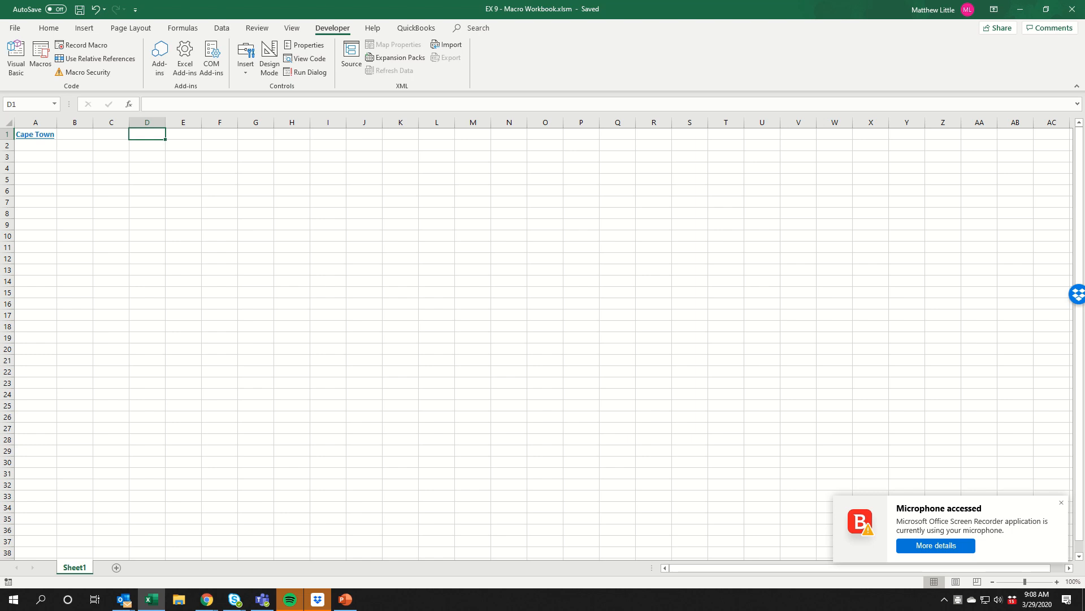
pyautogui.click(44, 137)
pyautogui.press('Delete')
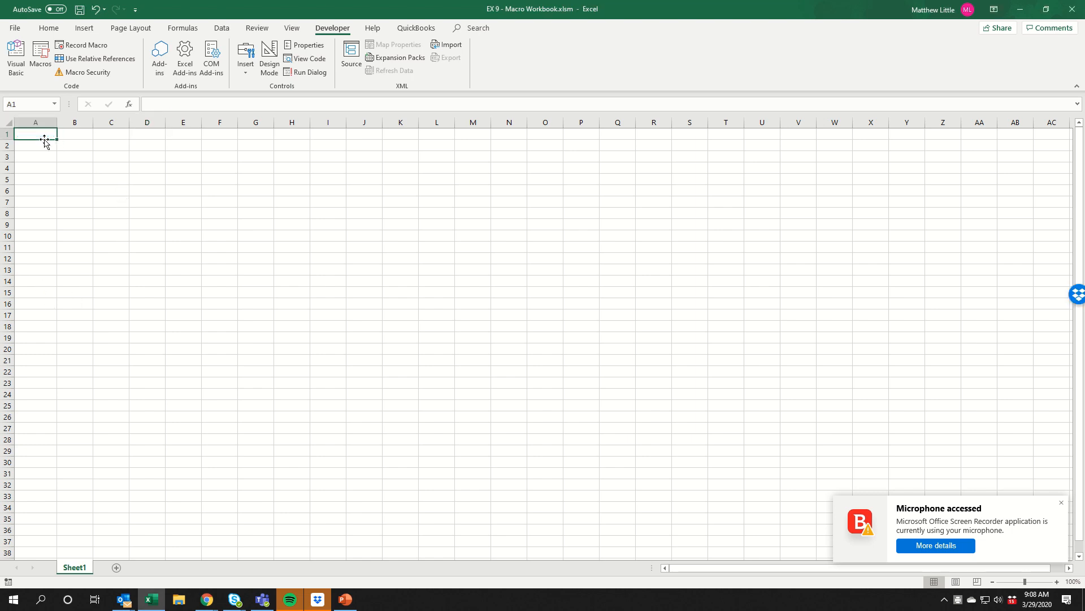
pyautogui.press('Down')
pyautogui.press('Down')
pyautogui.press('Down')
pyautogui.press('Right')
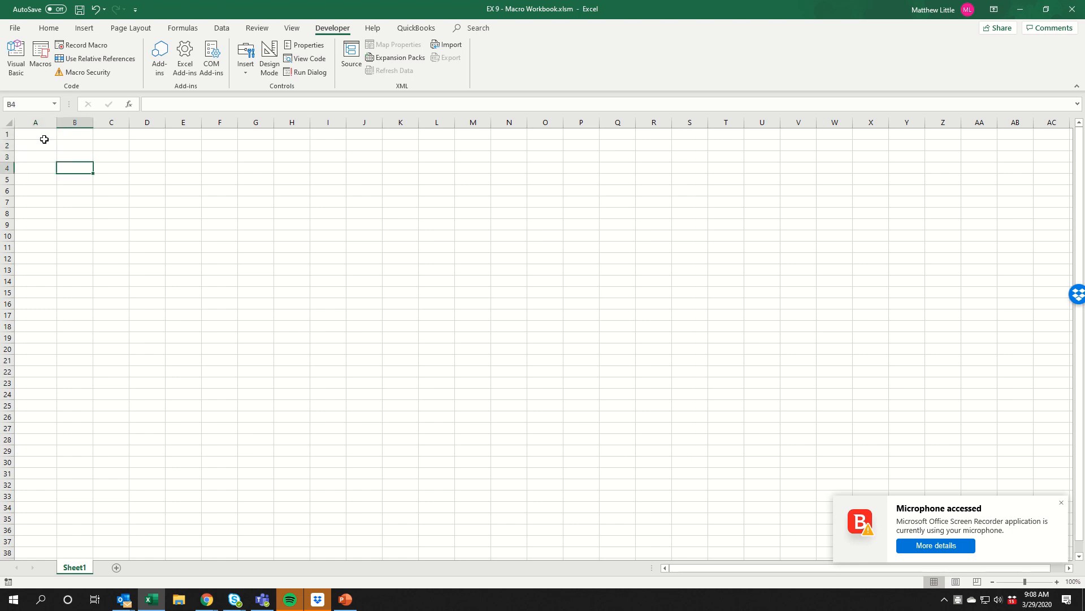
pyautogui.click(195, 217)
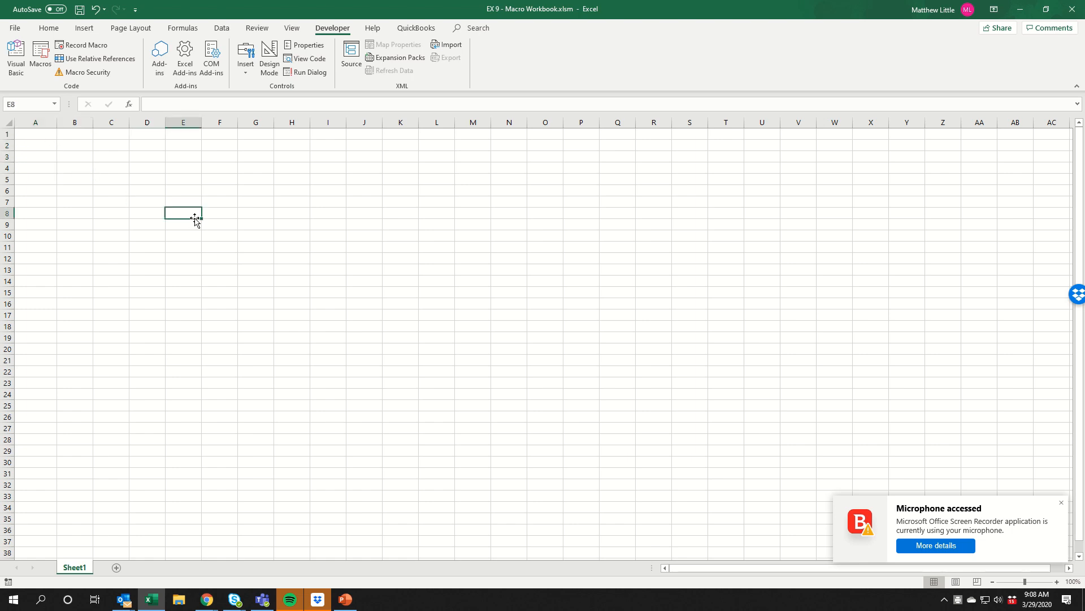
pyautogui.click(200, 323)
pyautogui.click(390, 216)
# Select the empty cell F11 and run the HQStamp macro
pyautogui.click(206, 244)
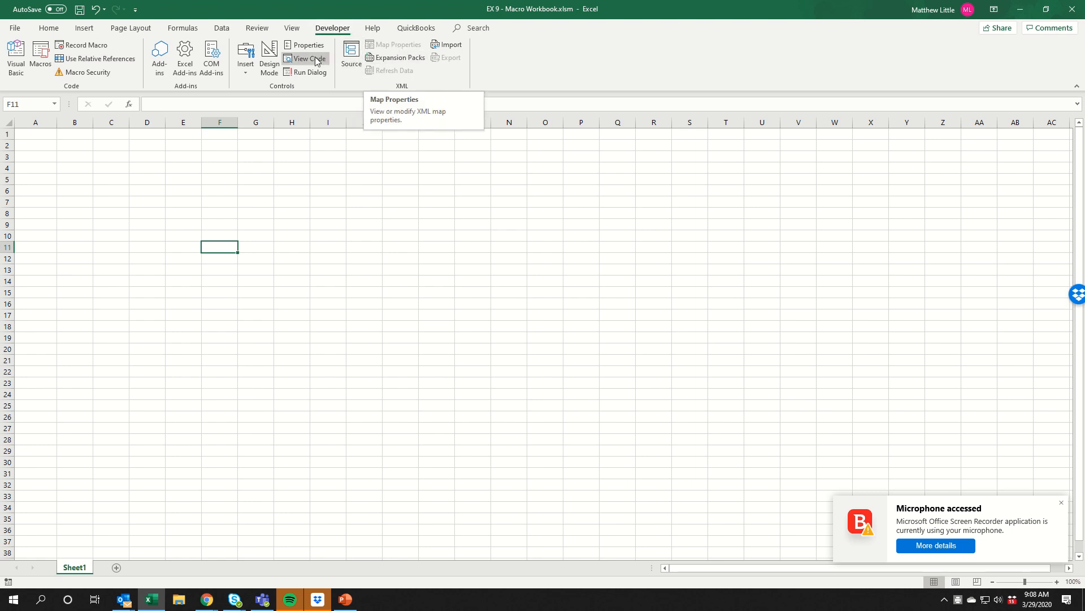
pyautogui.click(41, 59)
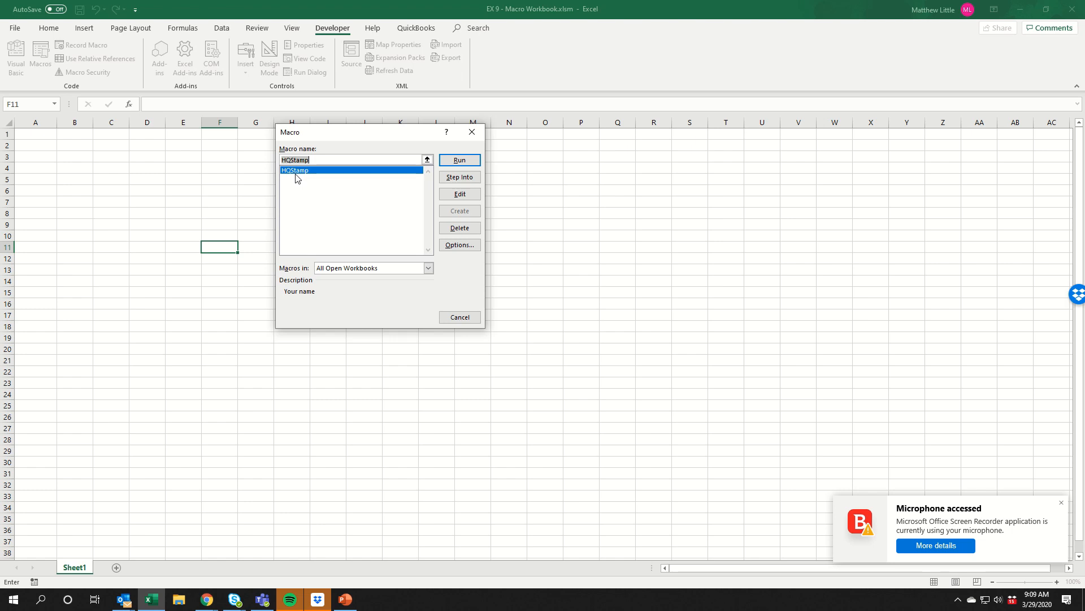
pyautogui.click(459, 160)
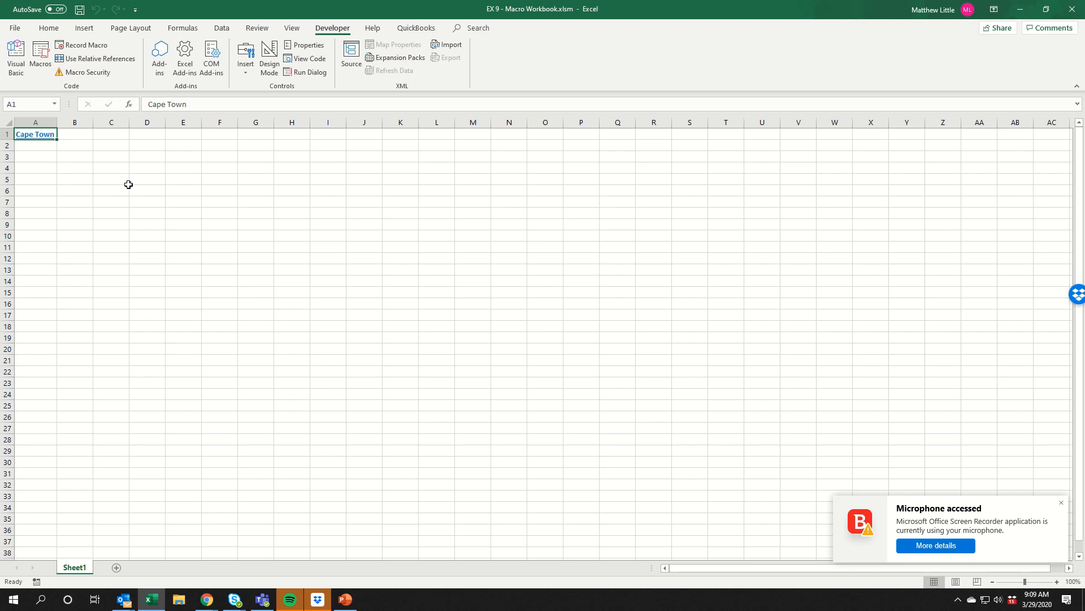
# Create a new blank workbook while keeping the macro workbook open
pyautogui.click(15, 28)
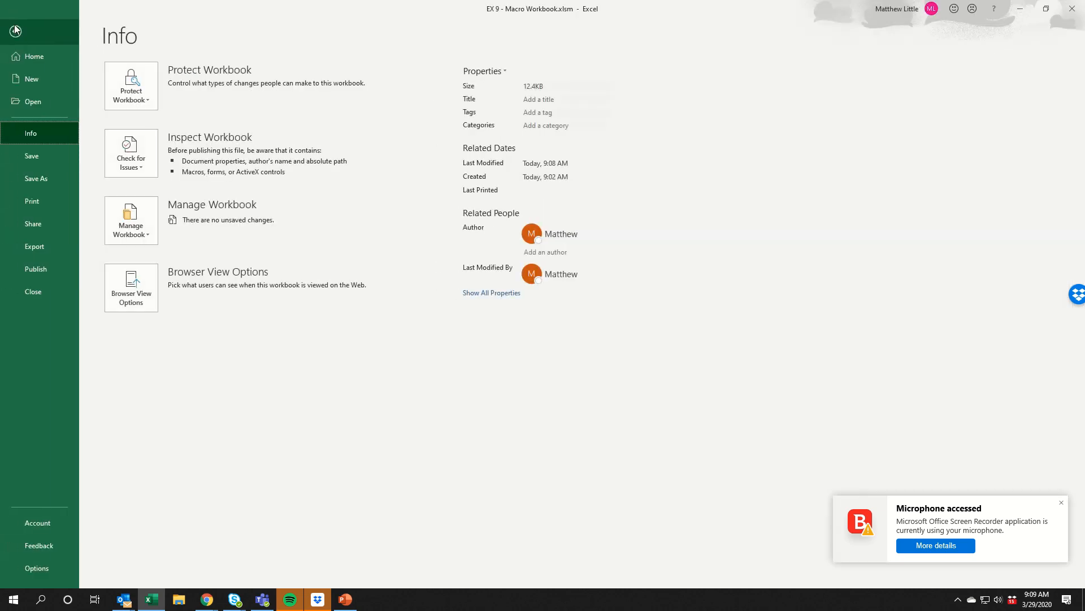
pyautogui.click(37, 79)
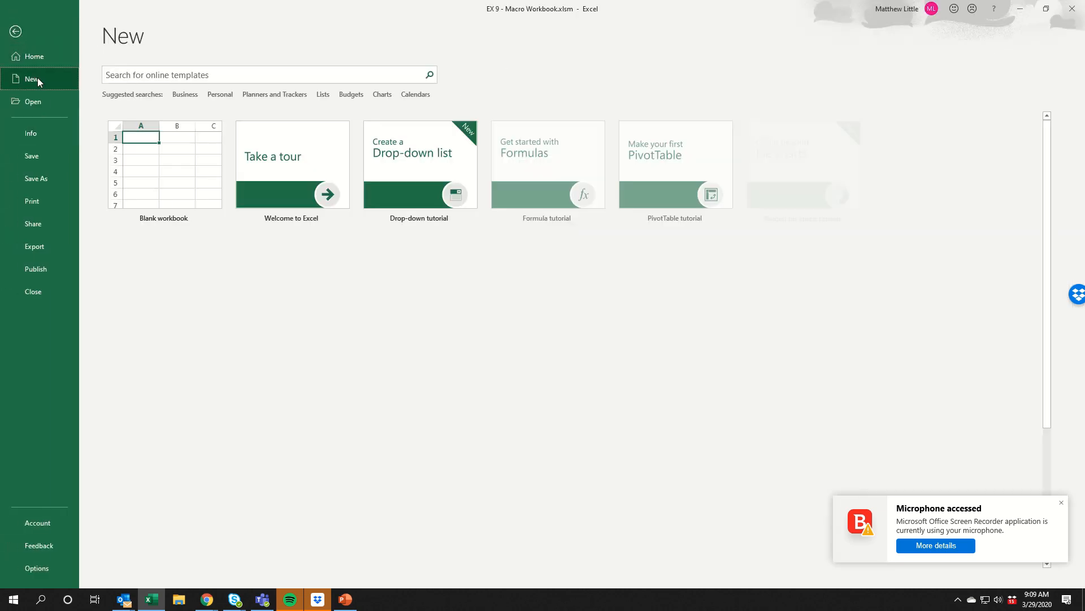
pyautogui.click(150, 170)
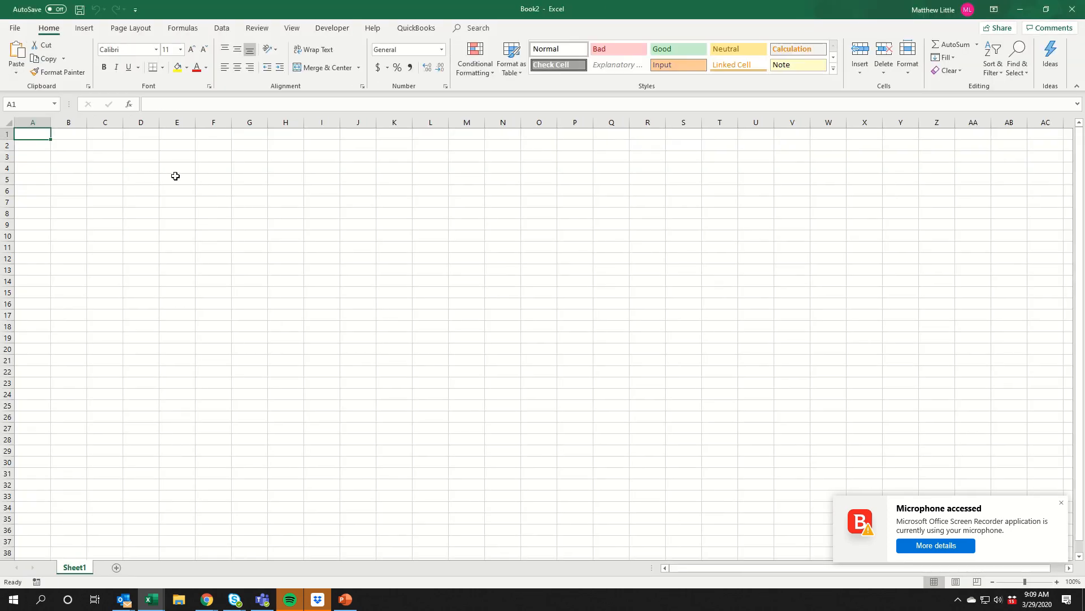
# Select cell E13 in the new workbook and run the HQStamp macro from EX 9 - Macro Workbook.xlsm
pyautogui.click(325, 225)
pyautogui.click(233, 247)
pyautogui.click(163, 270)
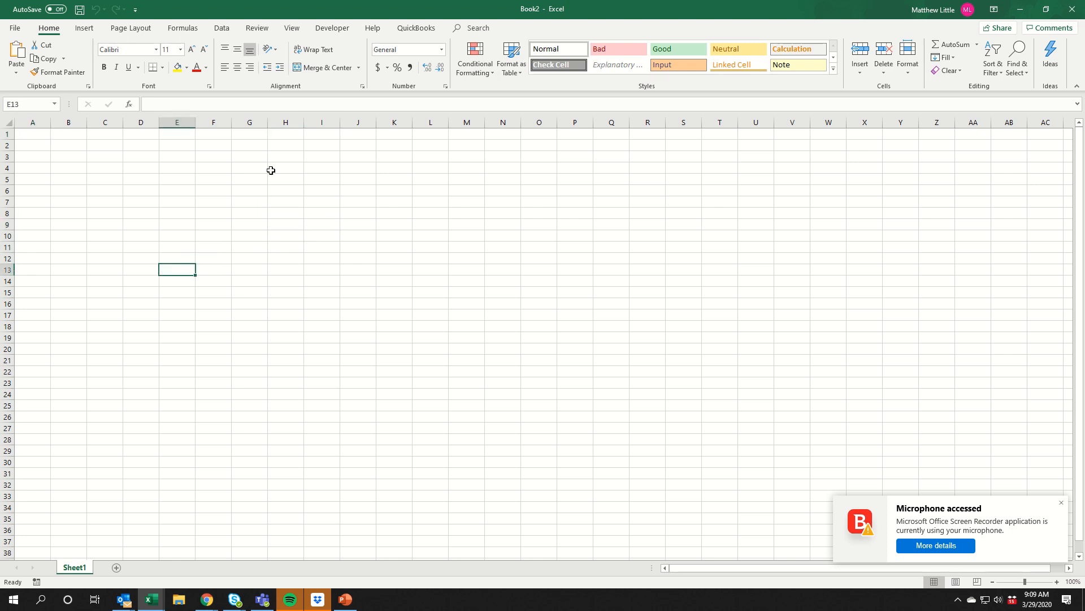
pyautogui.click(335, 32)
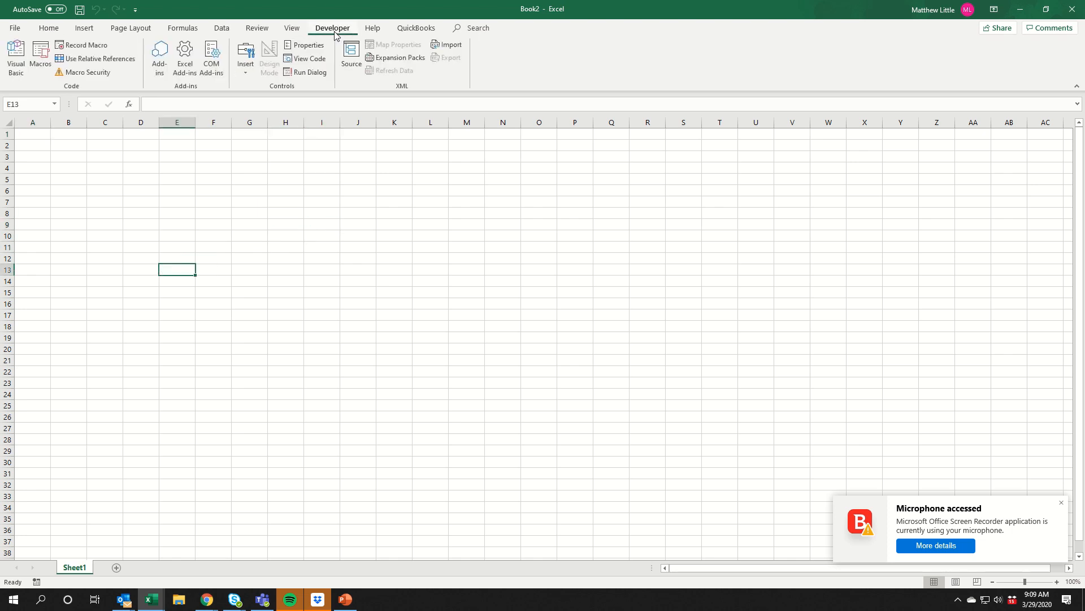
pyautogui.click(45, 56)
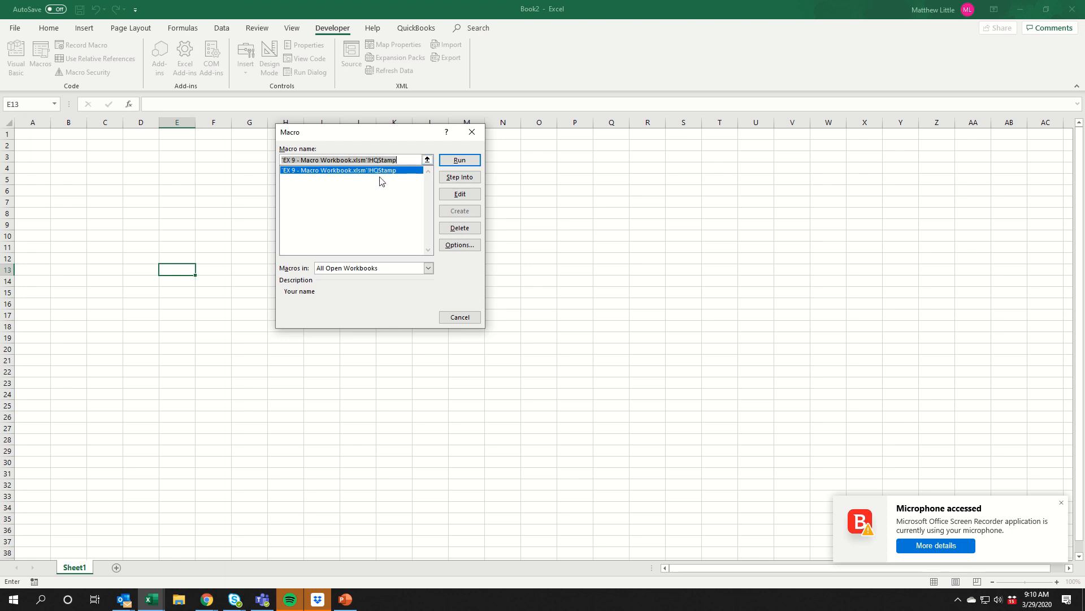
pyautogui.click(459, 160)
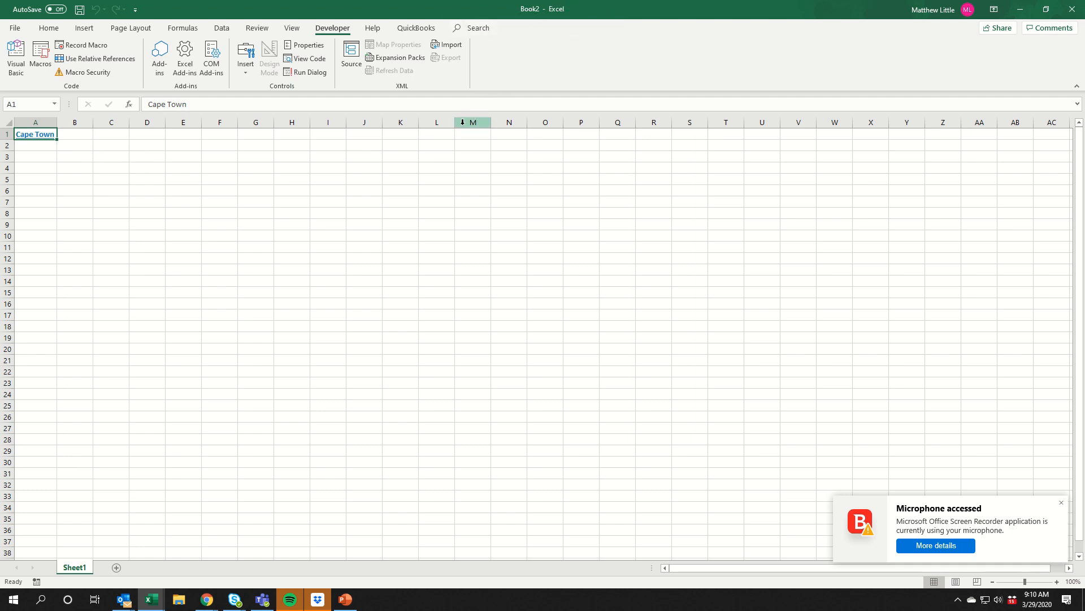
# Dismiss the microphone notification and close the new workbook without saving it
pyautogui.click(1062, 502)
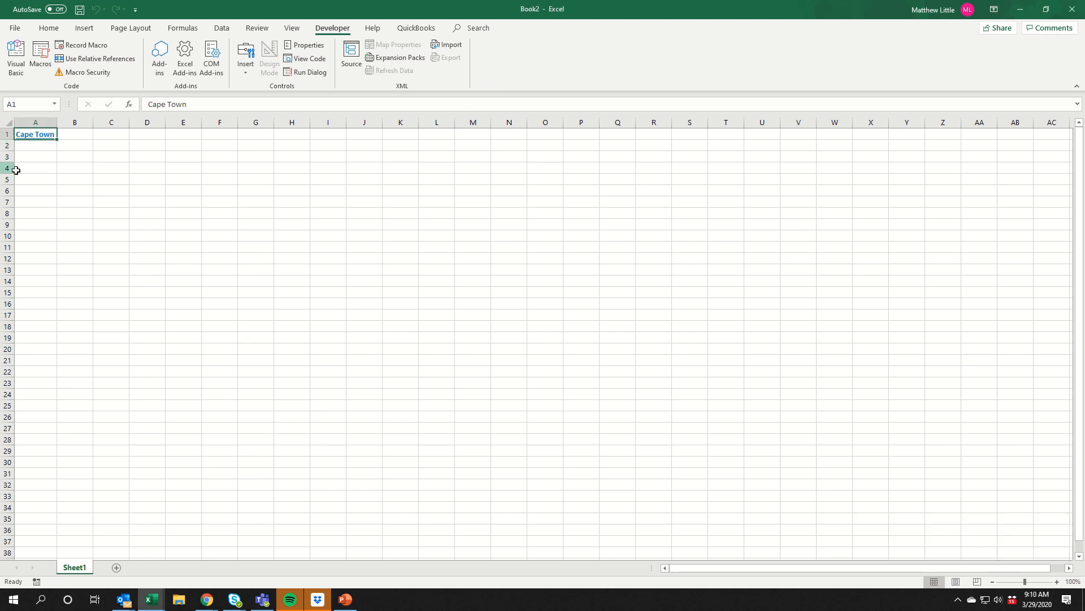
pyautogui.click(1072, 9)
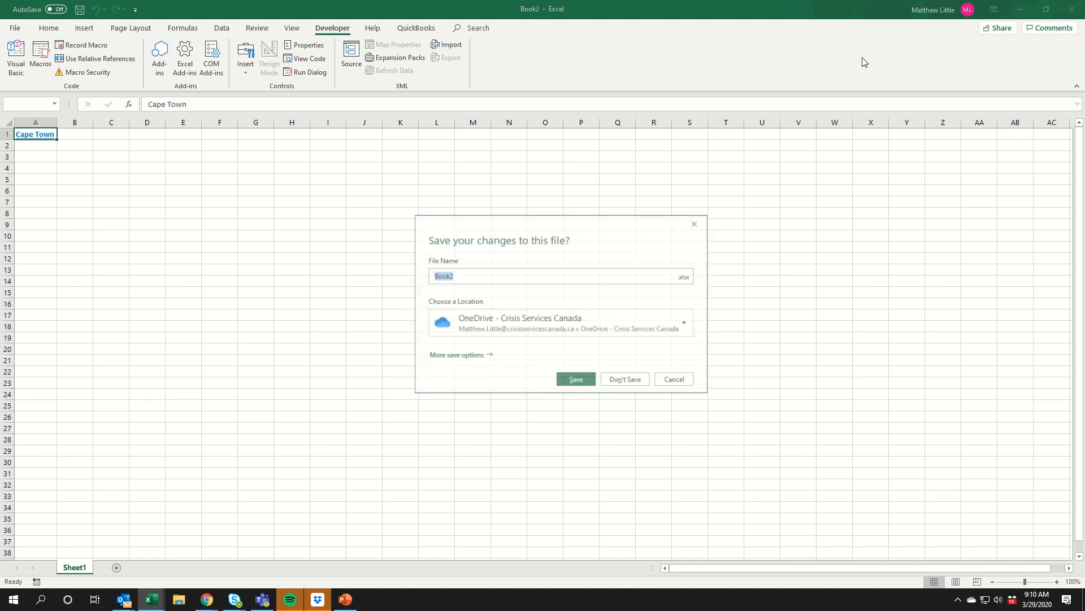
pyautogui.click(625, 379)
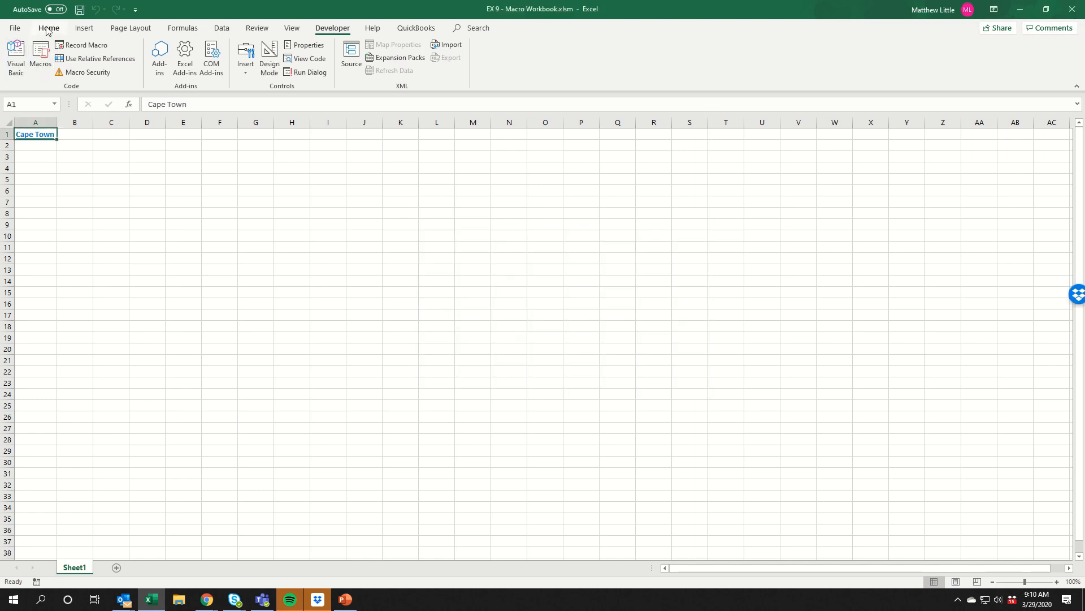
# Save EX 9 - Macro Workbook.xlsm and select the empty cell E8
pyautogui.click(80, 9)
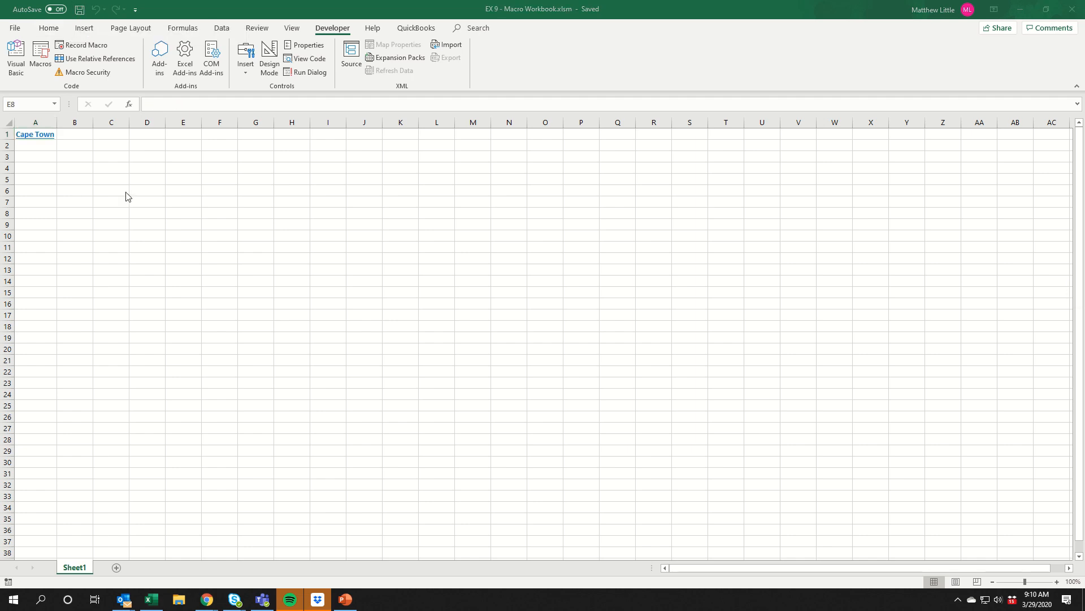
pyautogui.click(165, 209)
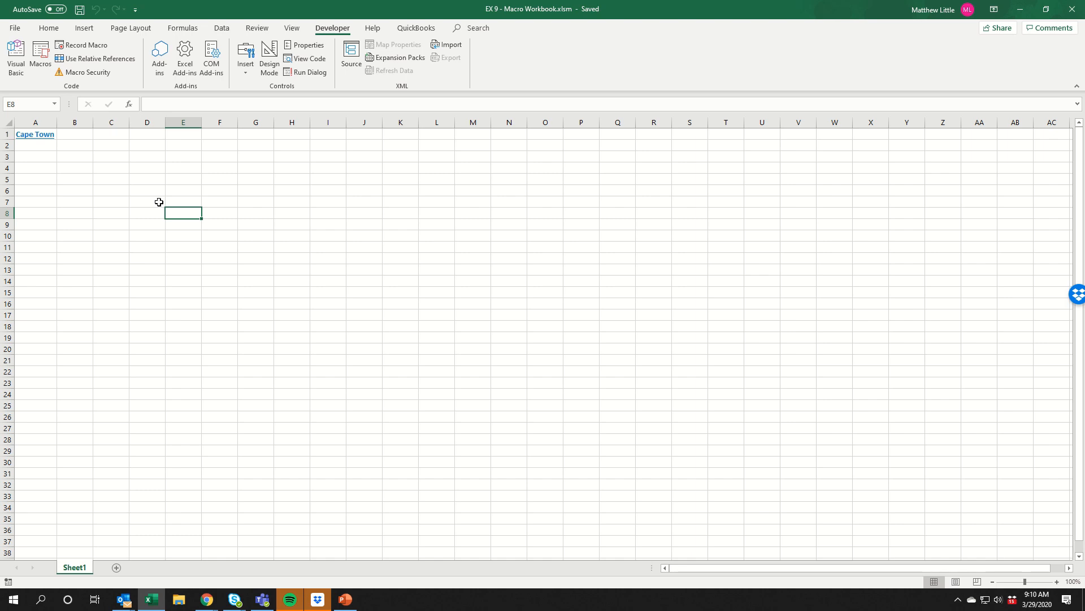
# Open the HQStamp macro's code for editing and maximize the Module1 code window
pyautogui.click(33, 67)
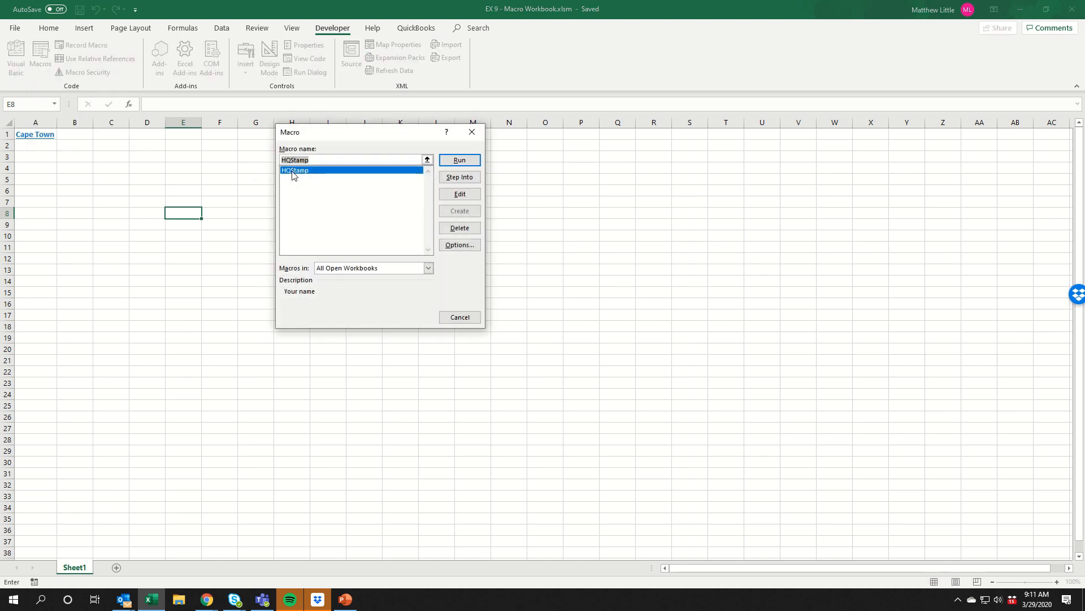
pyautogui.click(461, 197)
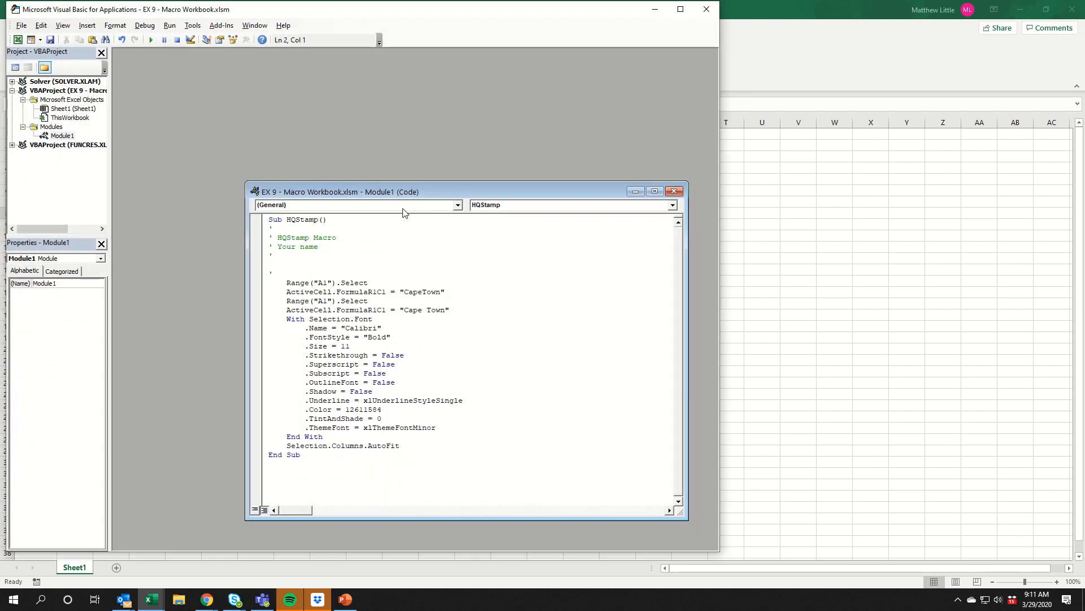
pyautogui.click(654, 191)
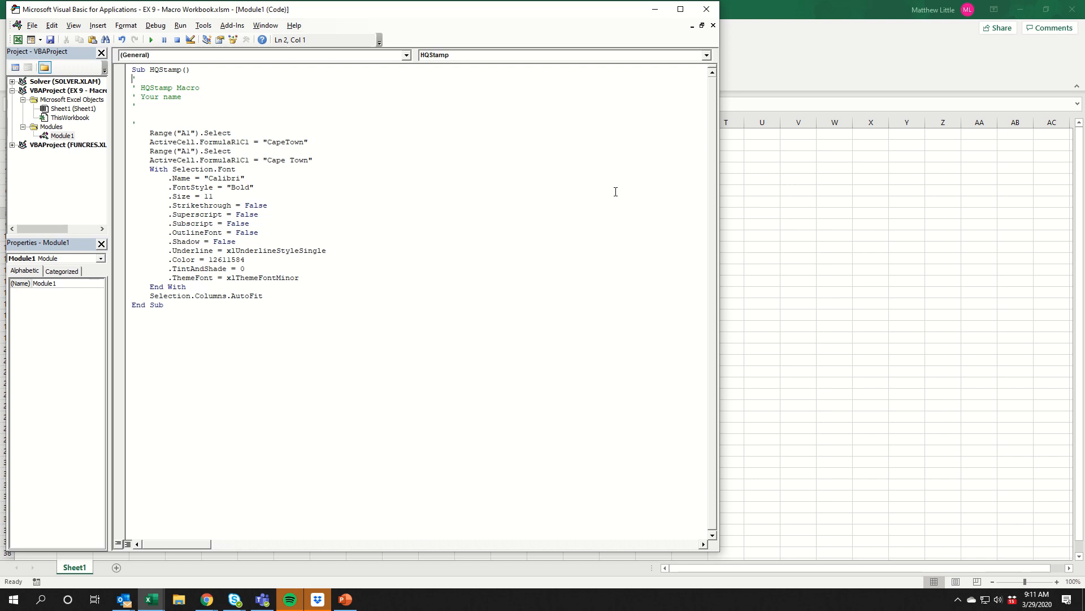
pyautogui.click(62, 136)
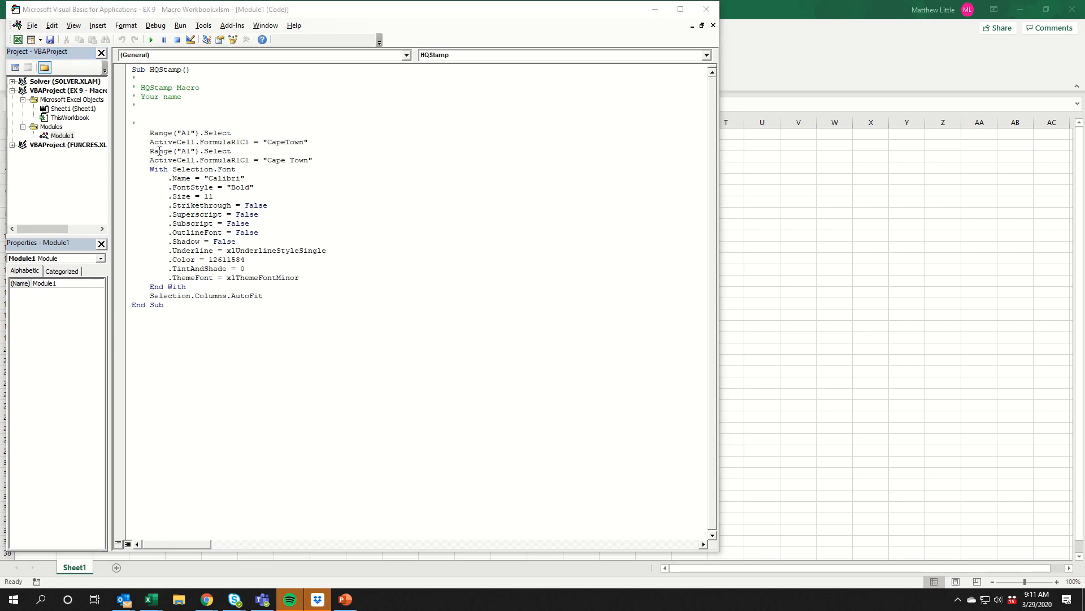
# Change the font size in the HQStamp macro code to 12 and return to the workbook
pyautogui.click(221, 197)
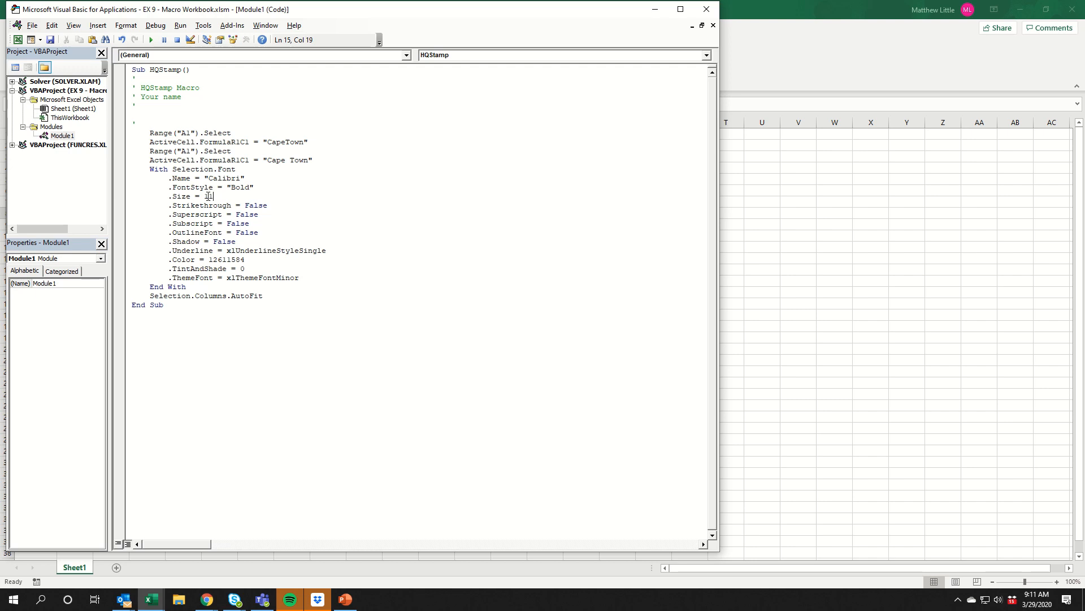
pyautogui.doubleClick(221, 196)
pyautogui.write('12')
pyautogui.click(32, 26)
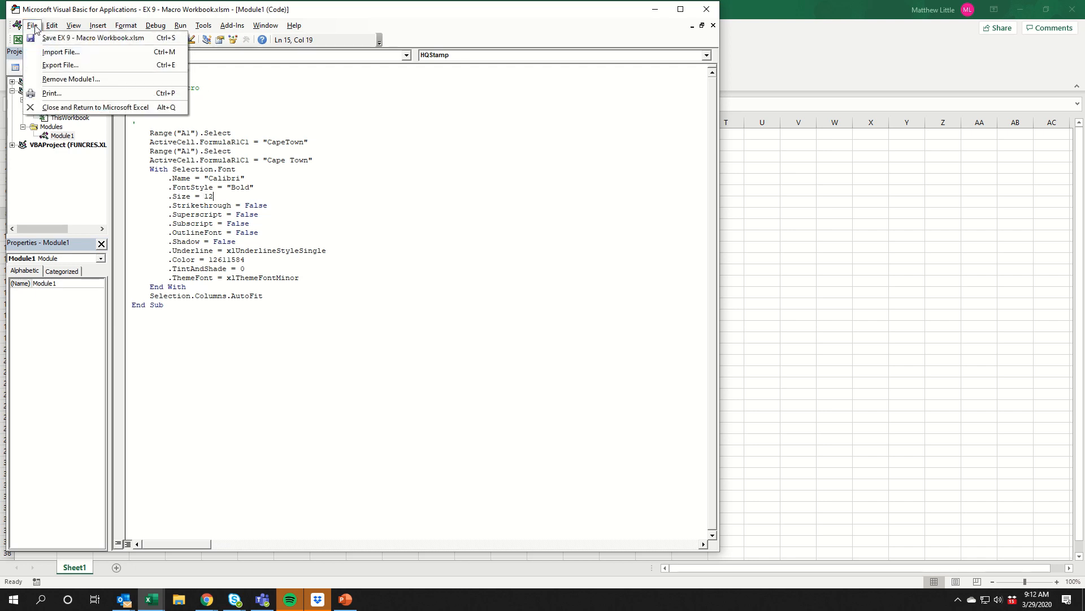
pyautogui.click(99, 108)
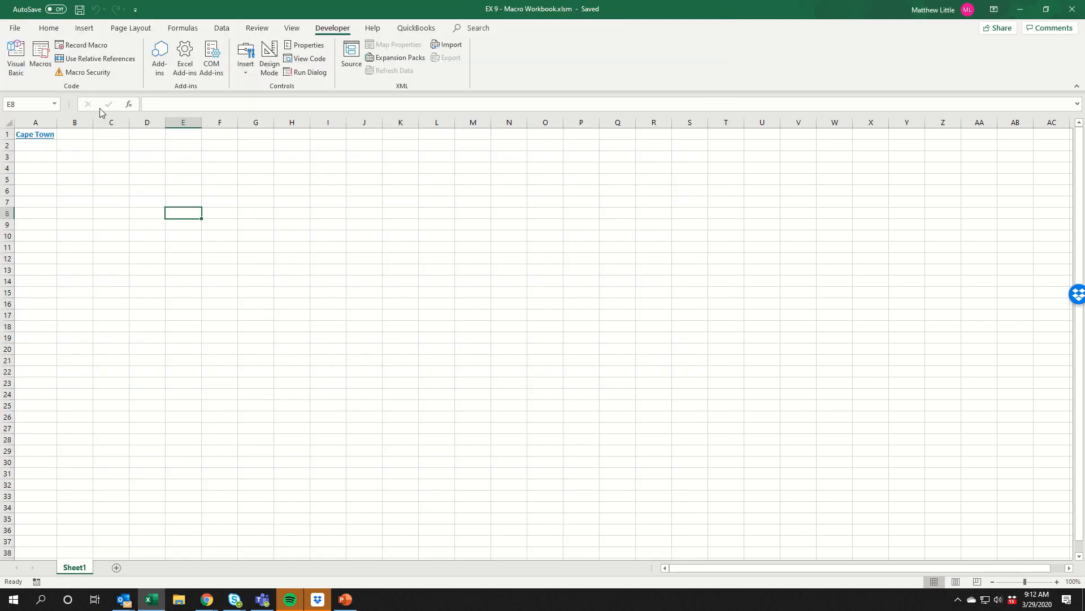
# Clear all contents and formatting from cell A1
pyautogui.click(47, 136)
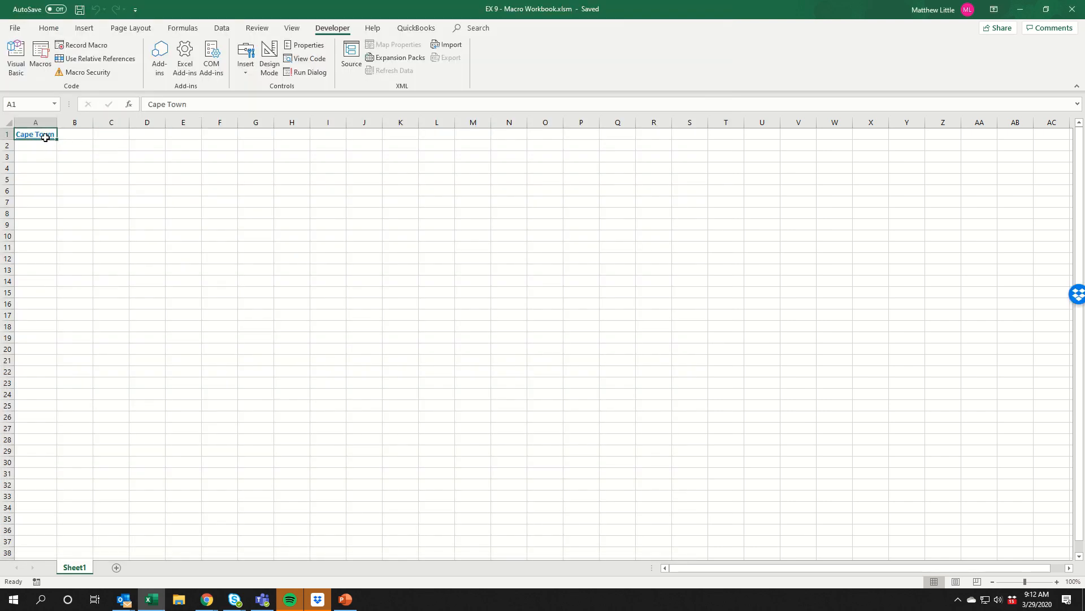
pyautogui.click(48, 28)
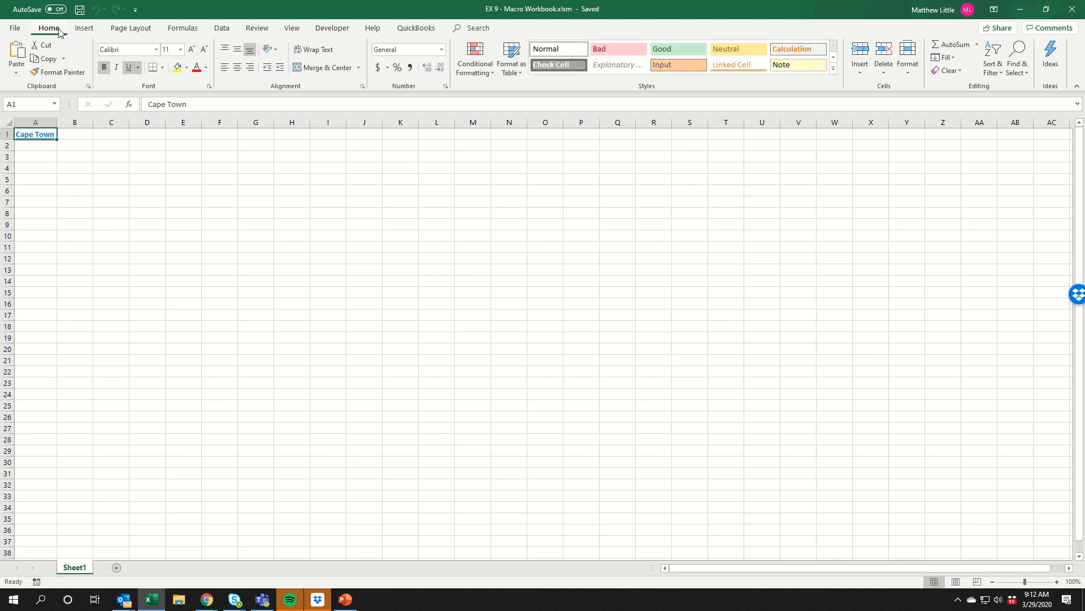
pyautogui.click(944, 71)
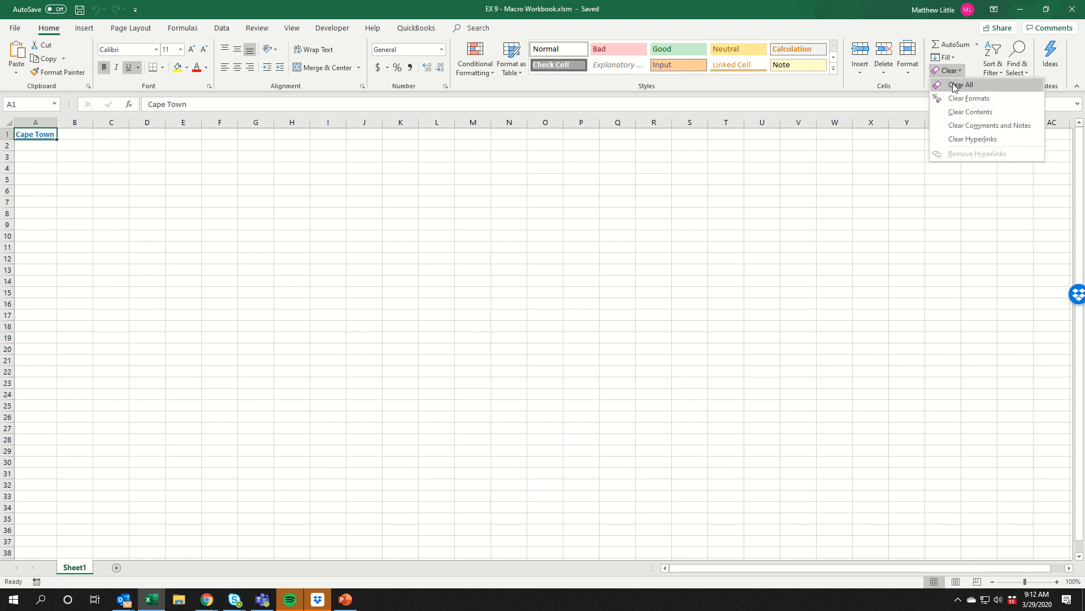
pyautogui.click(954, 86)
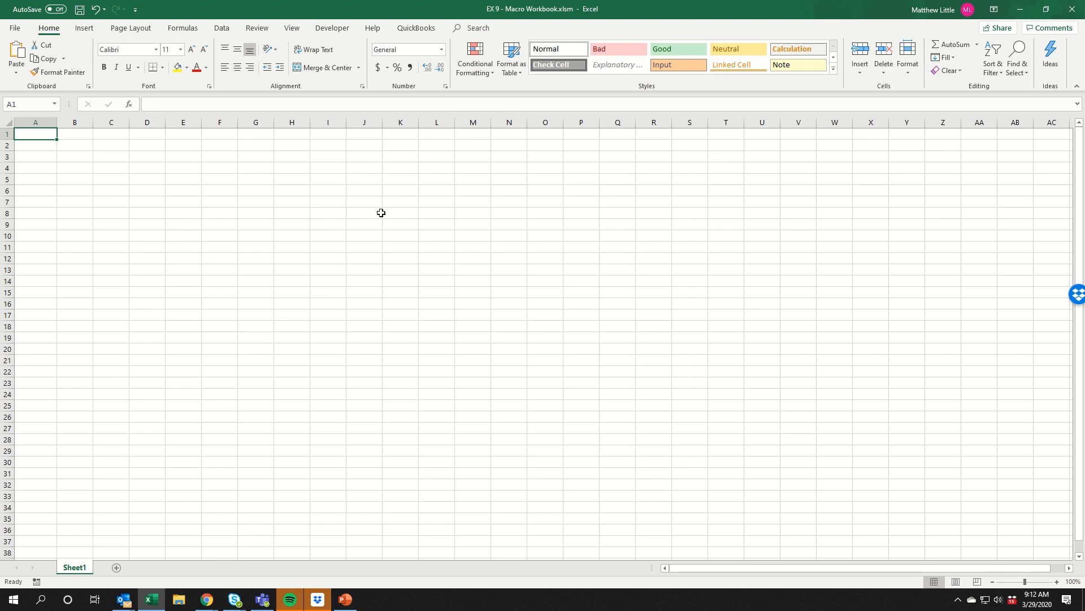
# Select the empty cell H8 and run the edited HQStamp macro
pyautogui.click(265, 201)
pyautogui.click(279, 216)
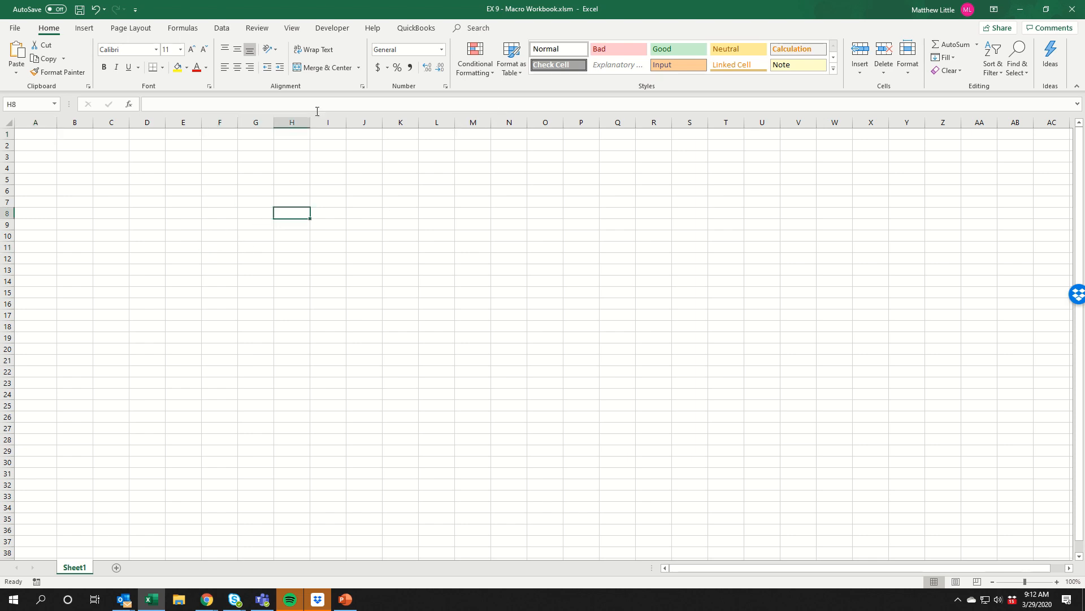
pyautogui.click(333, 28)
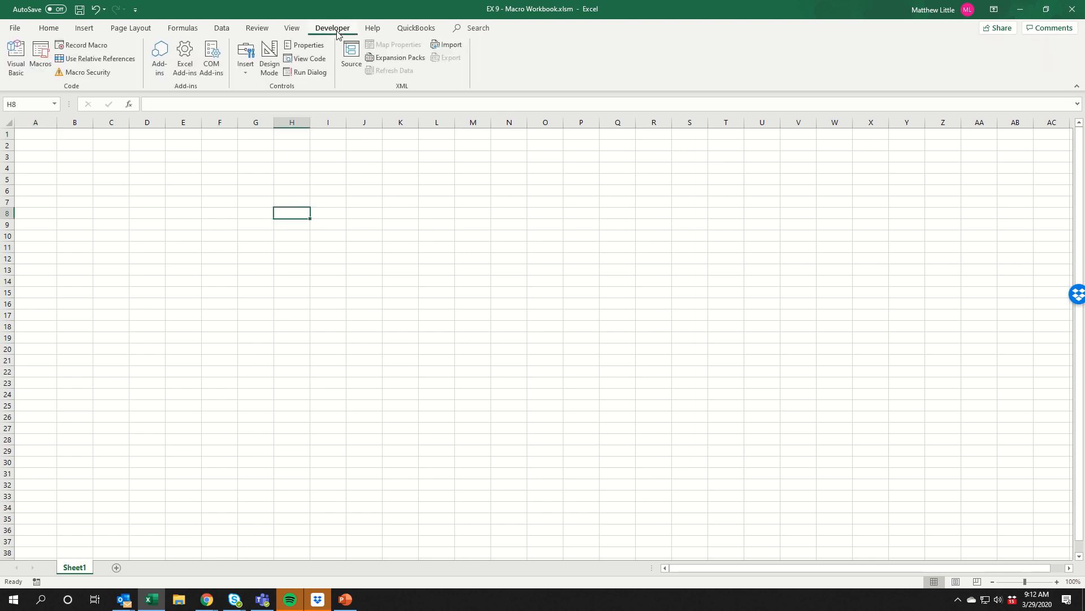
pyautogui.click(38, 53)
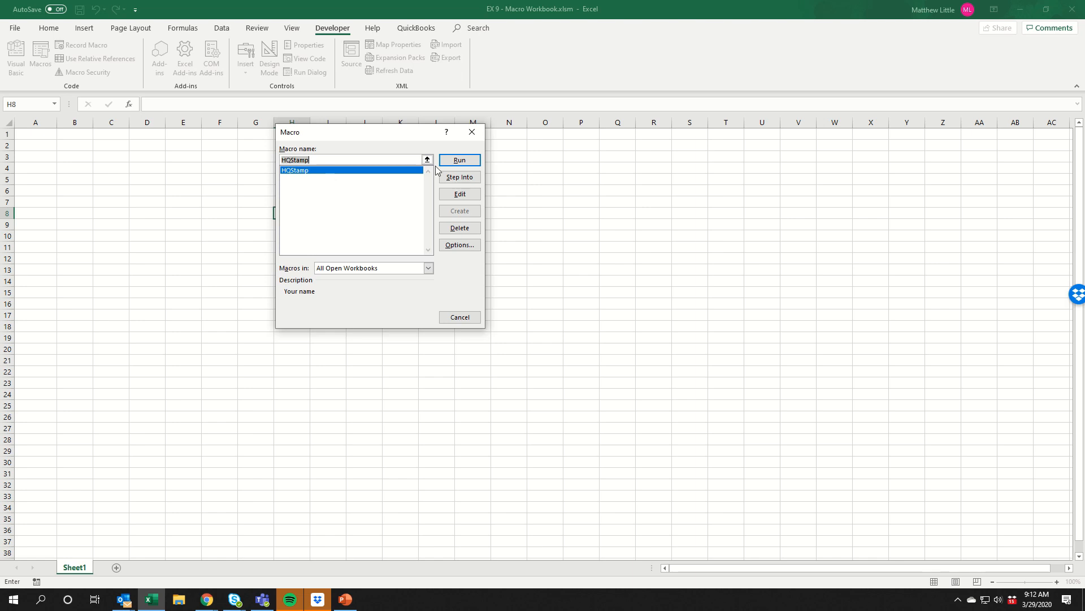
pyautogui.click(471, 160)
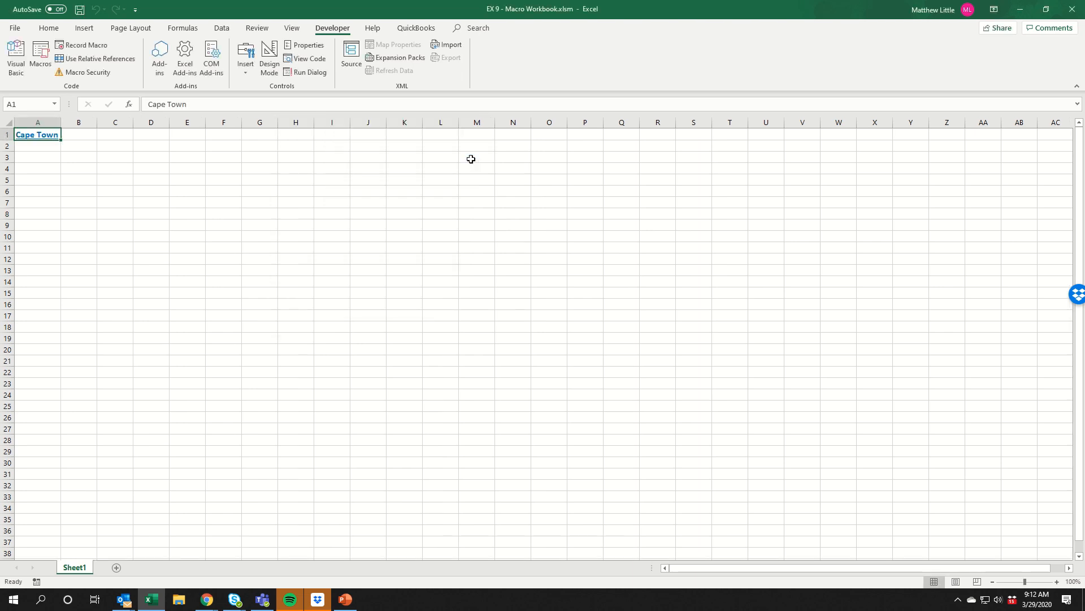
# Check the font size of cell A1 and save the macro workbook
pyautogui.click(56, 30)
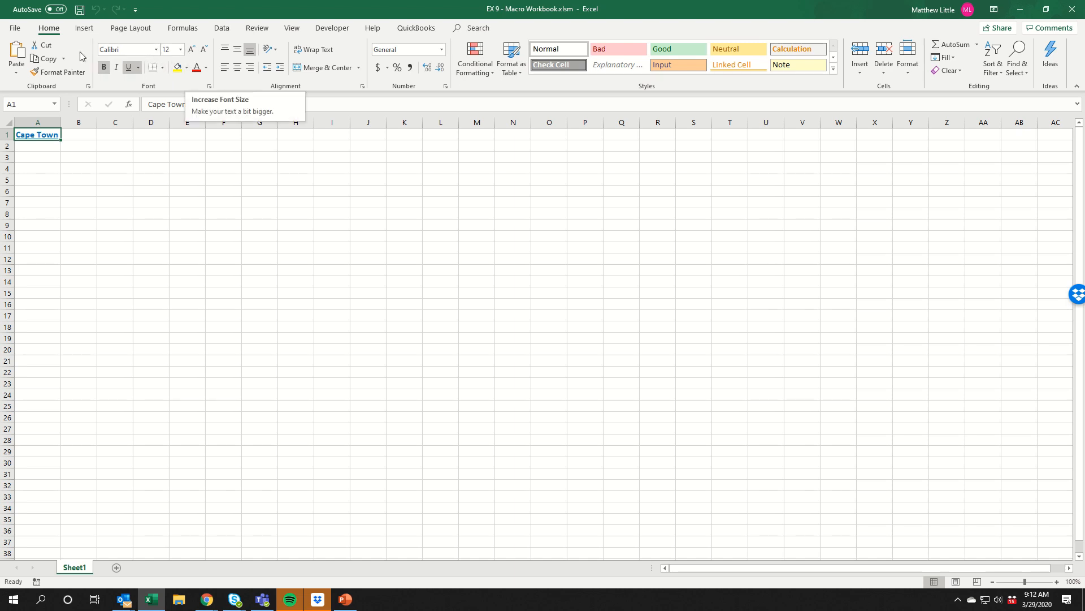
pyautogui.click(80, 10)
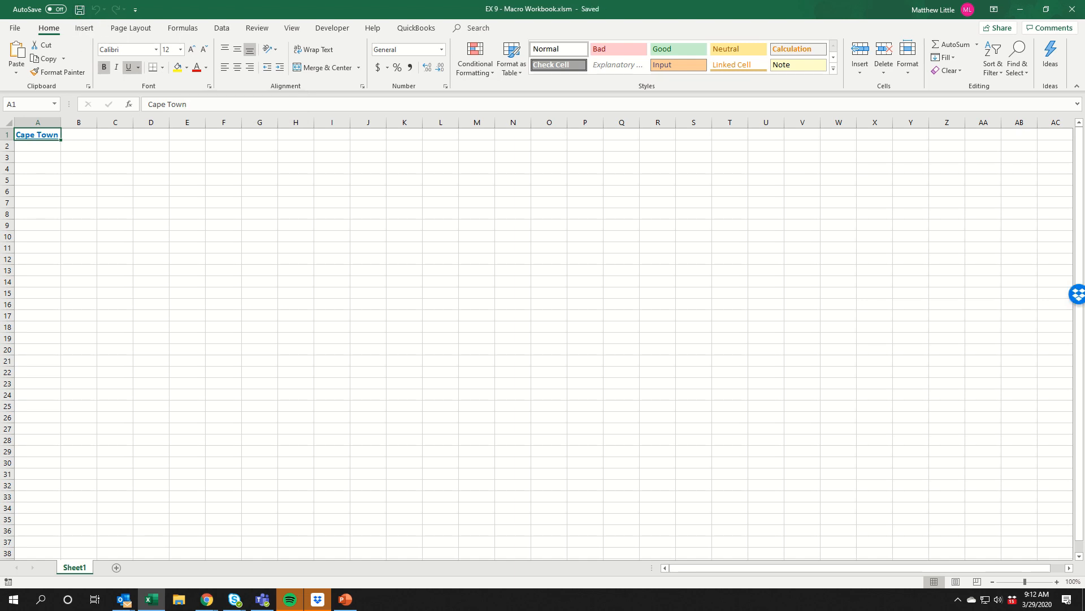
pyautogui.click(121, 160)
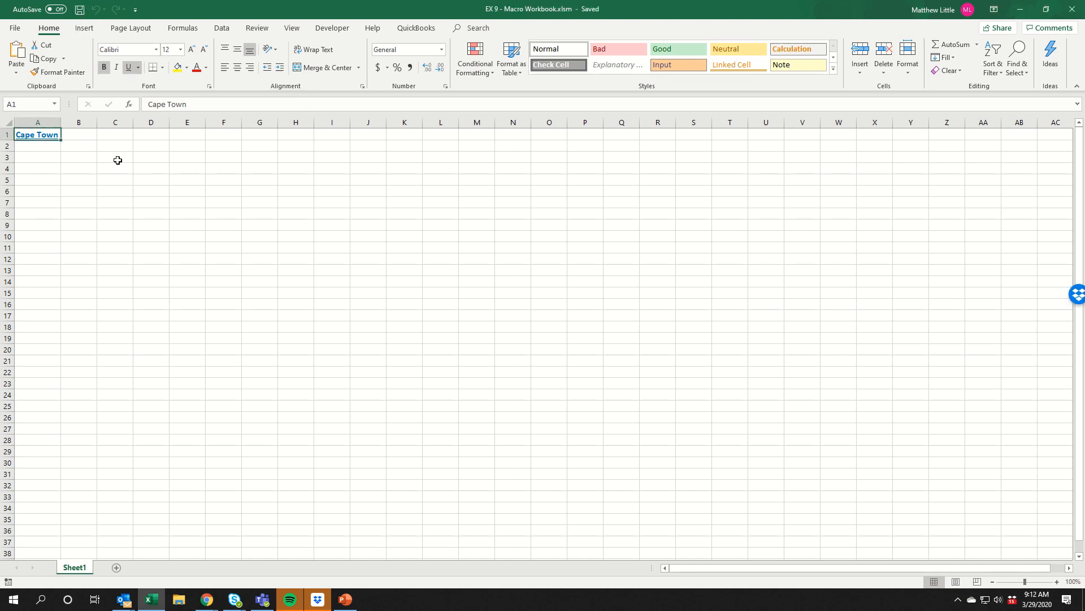
# From cell B2, start recording a macro named Region with shortcut Ctrl+Shift+R, stored in This Workbook, with the description Your Name
pyautogui.click(89, 148)
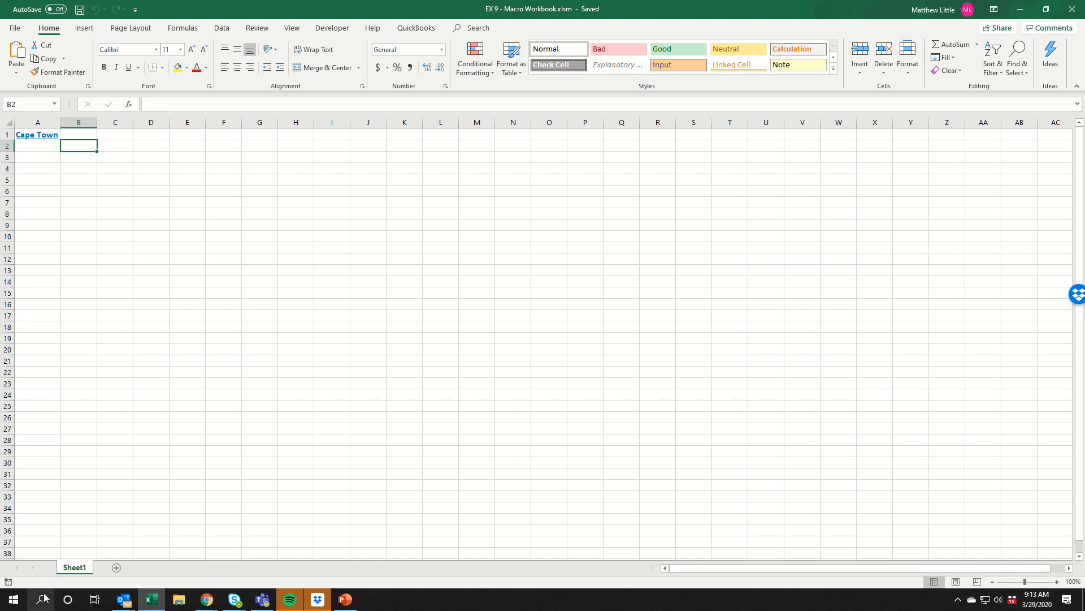
pyautogui.click(9, 586)
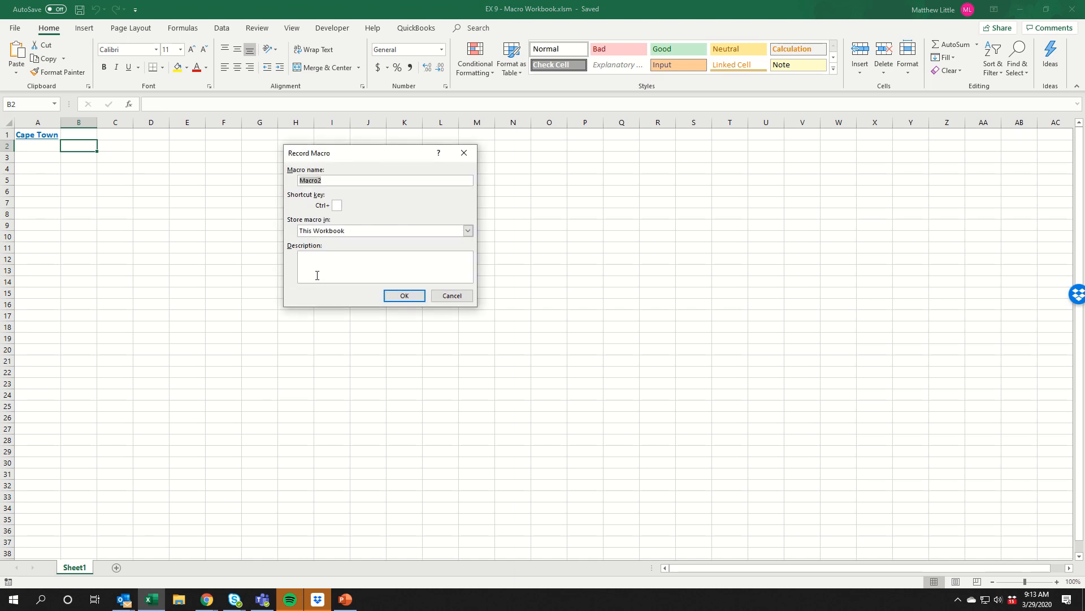
pyautogui.write('Region')
pyautogui.click(341, 207)
pyautogui.write('R')
pyautogui.click(324, 258)
pyautogui.write('Your Name')
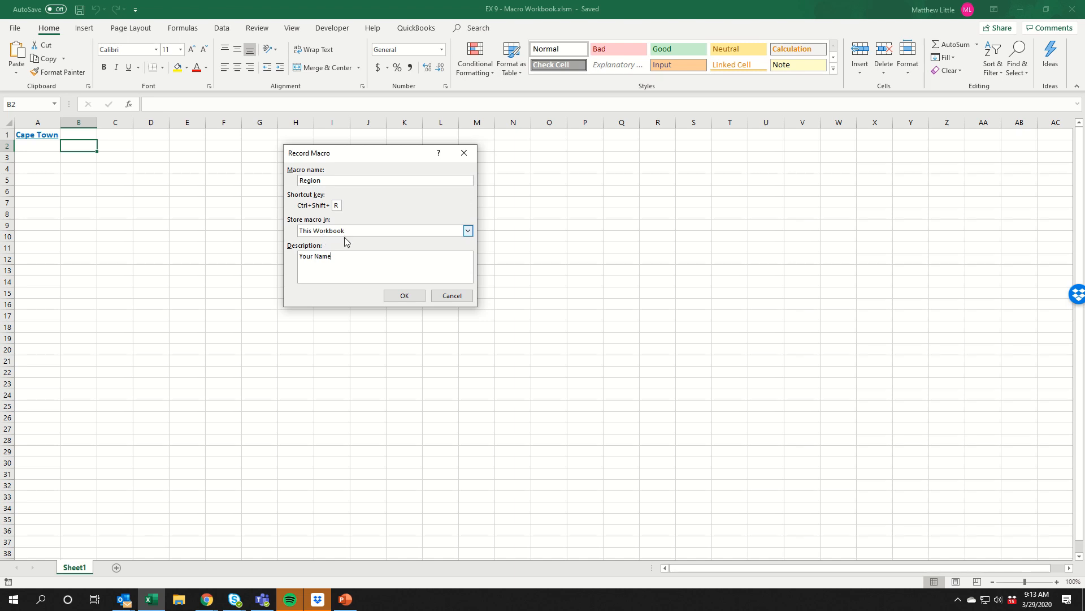
pyautogui.click(400, 297)
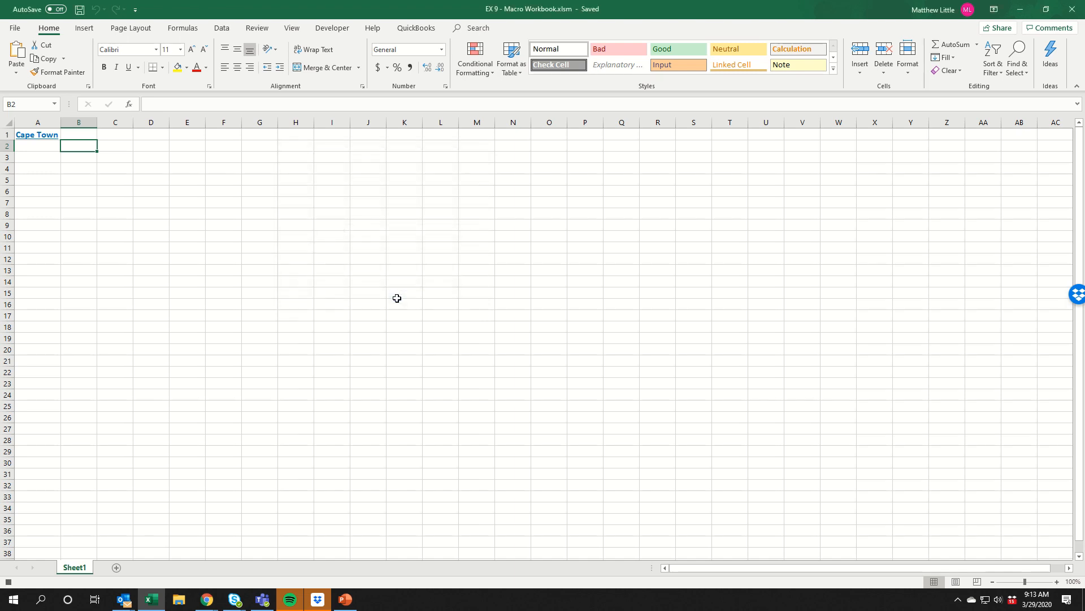
# Enter Africa in cell B2, italicize it, and stop recording the macro
pyautogui.write('Africa')
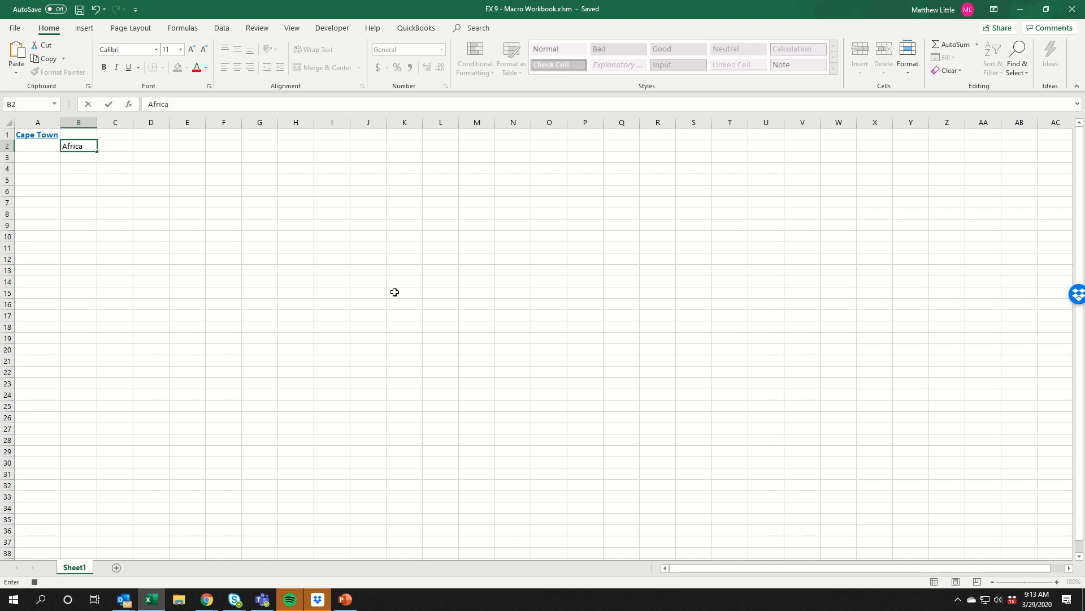
pyautogui.click(108, 105)
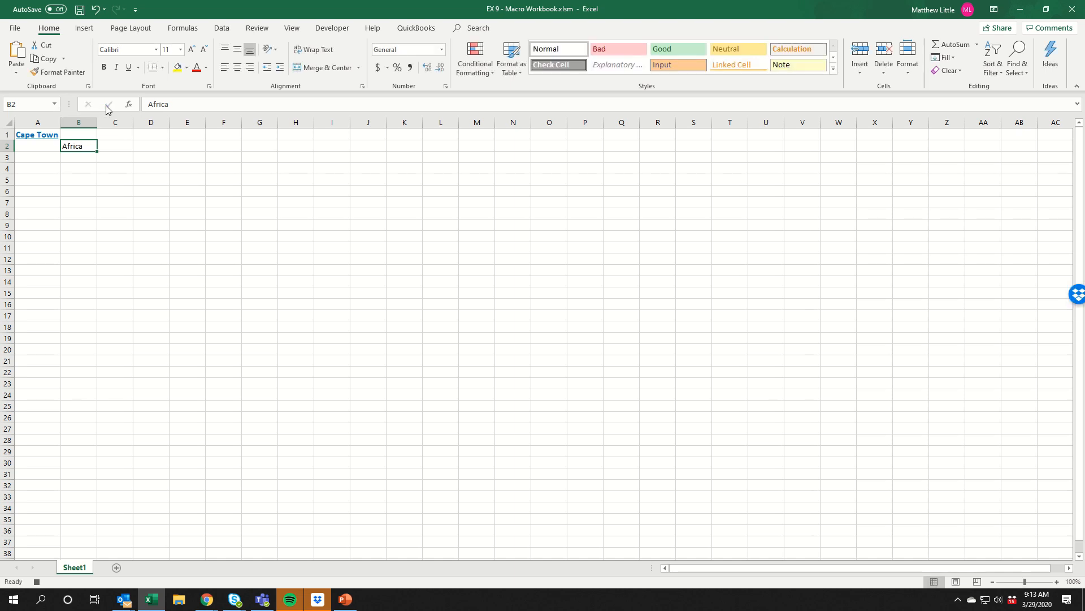
pyautogui.hotkey('ctrl', 'i')
pyautogui.click(40, 586)
# Select cell A5 and run the Region macro there to test it
pyautogui.click(116, 176)
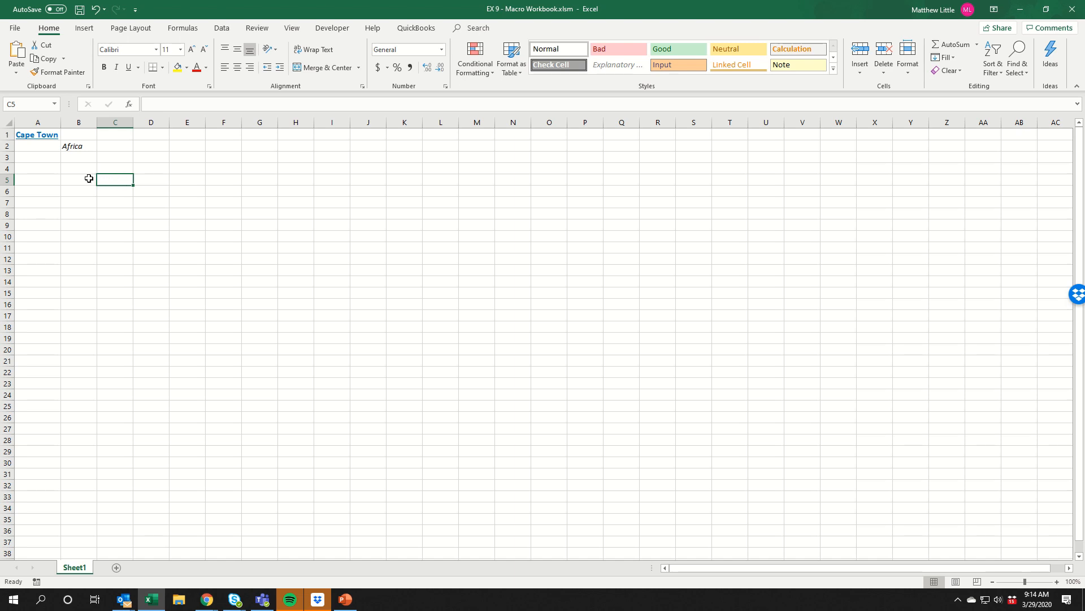
pyautogui.click(57, 179)
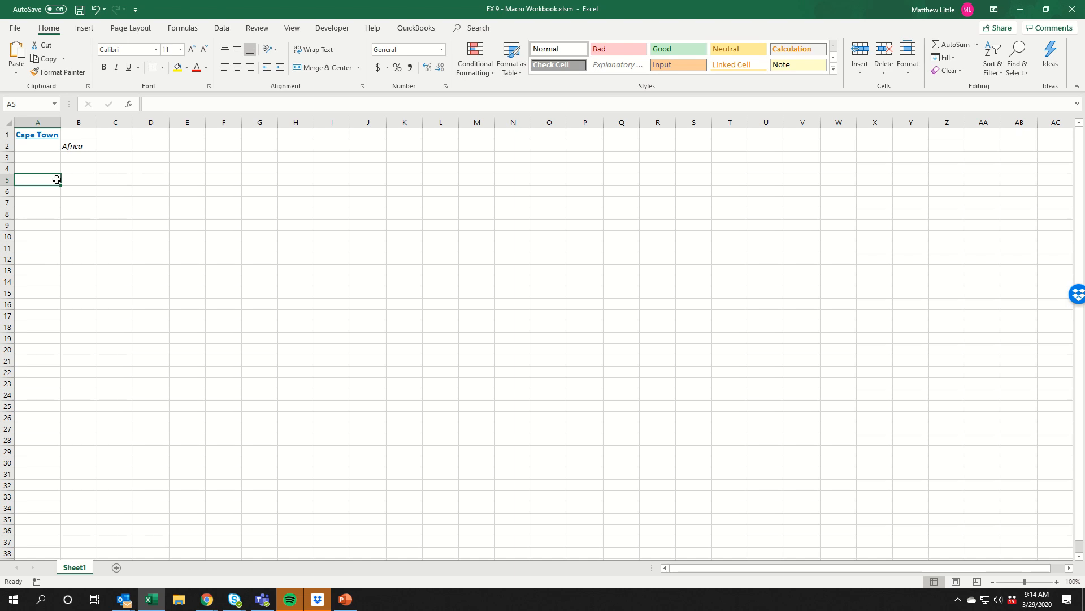
pyautogui.hotkey('ctrl', 'shift', 'a')
# Start recording a macro named FormatPrint with shortcut Ctrl+Shift+F, stored in the Personal Macro Workbook, with the description Your Name
pyautogui.click(36, 581)
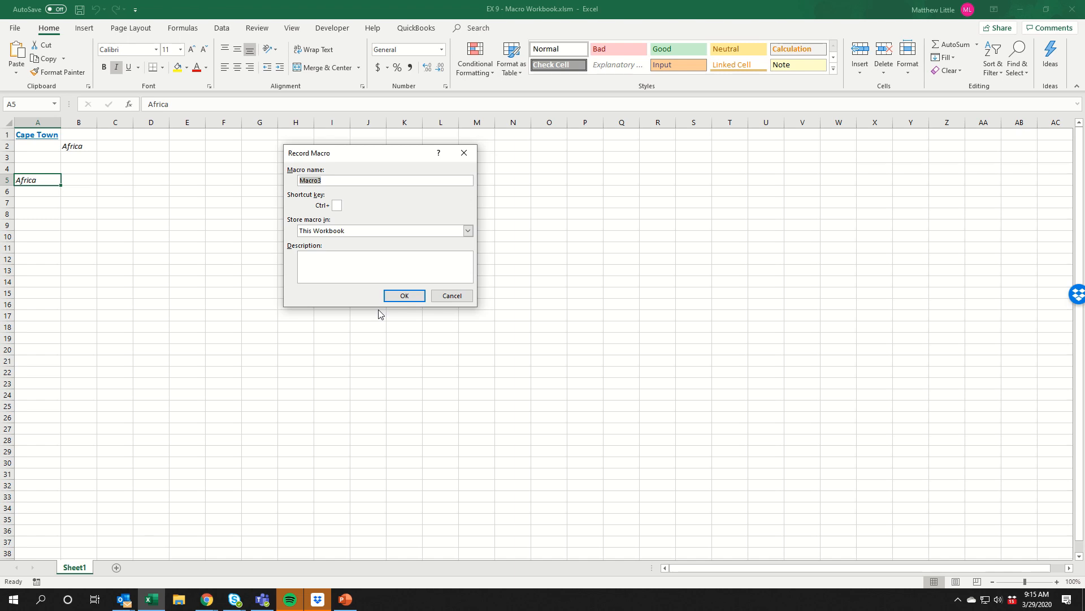
pyautogui.write('FormatPrint')
pyautogui.click(338, 204)
pyautogui.write('F')
pyautogui.click(353, 233)
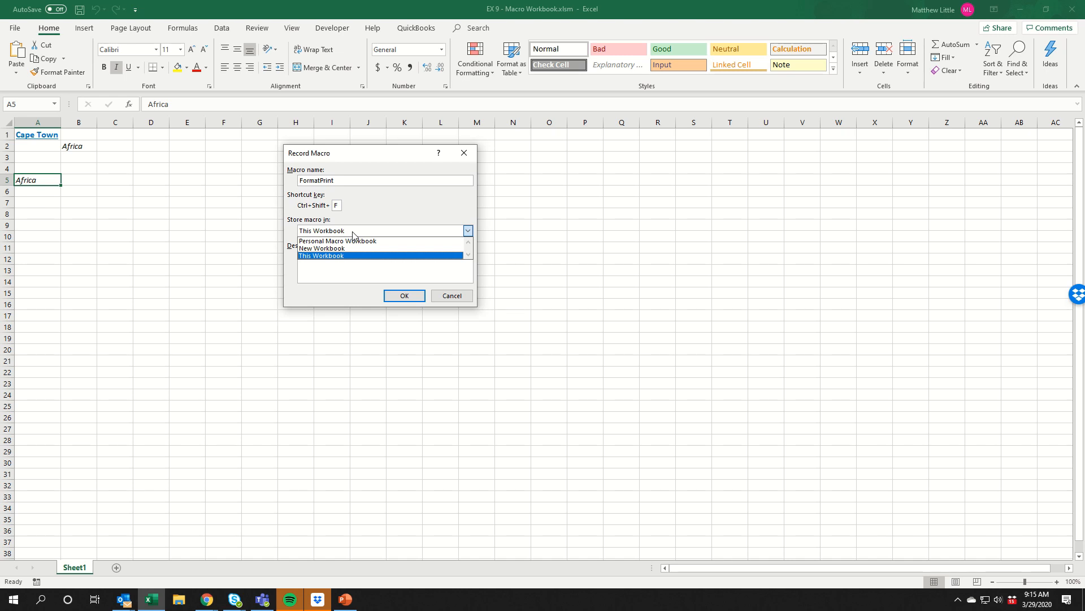
pyautogui.click(353, 241)
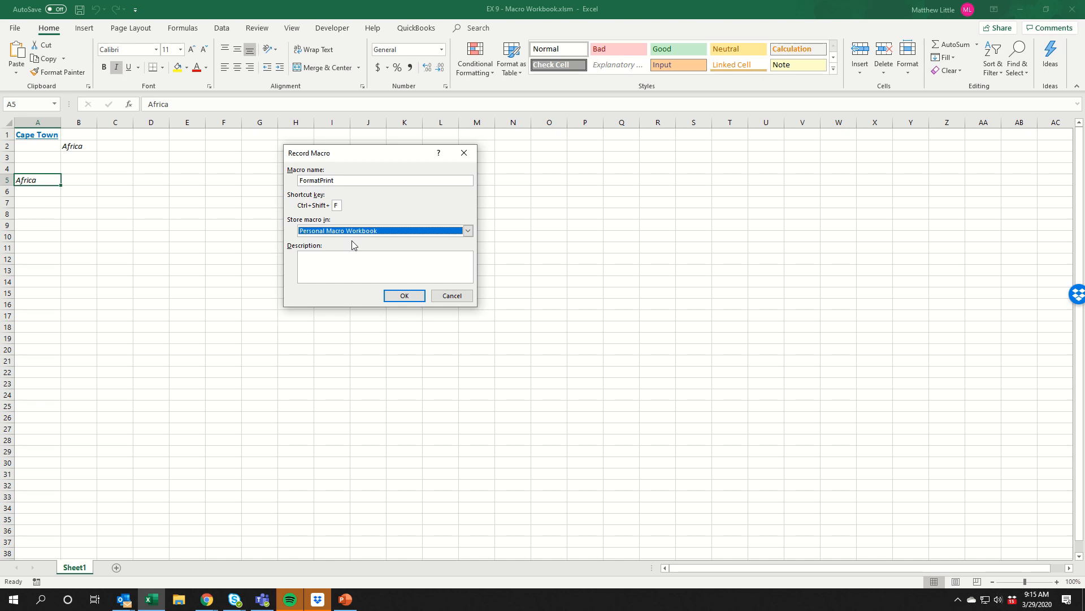
pyautogui.click(361, 268)
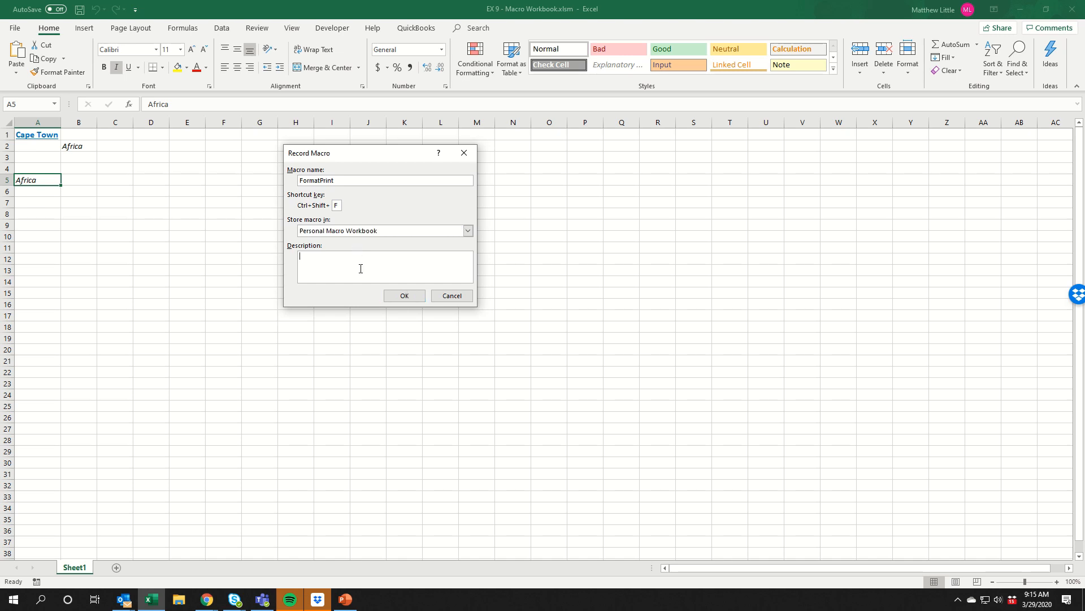
pyautogui.write('Your Name')
pyautogui.click(401, 297)
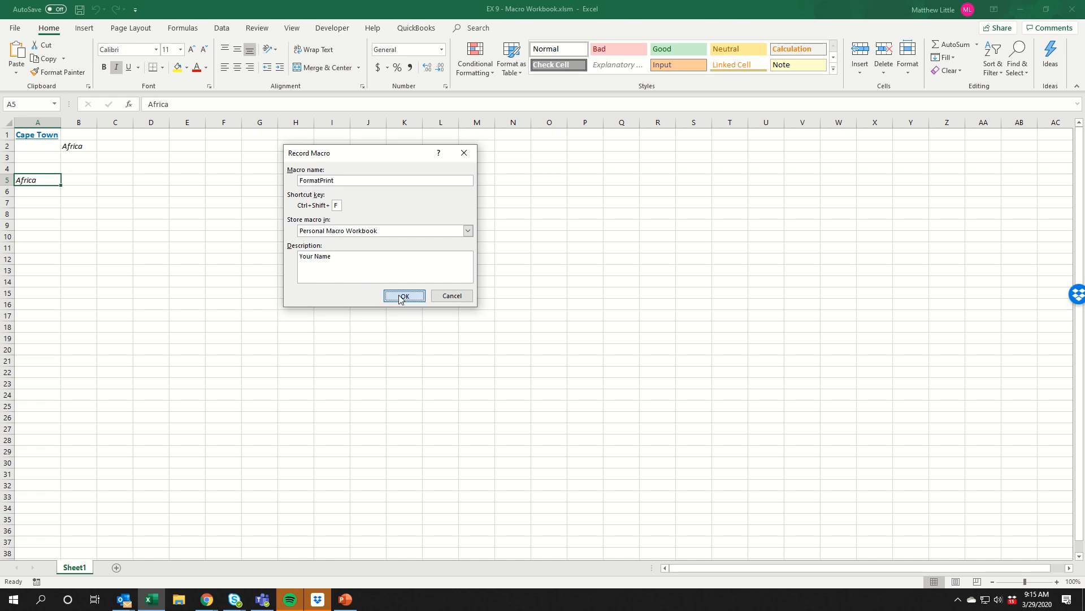
# While recording the FormatPrint macro, set the page orientation to Landscape
pyautogui.click(141, 30)
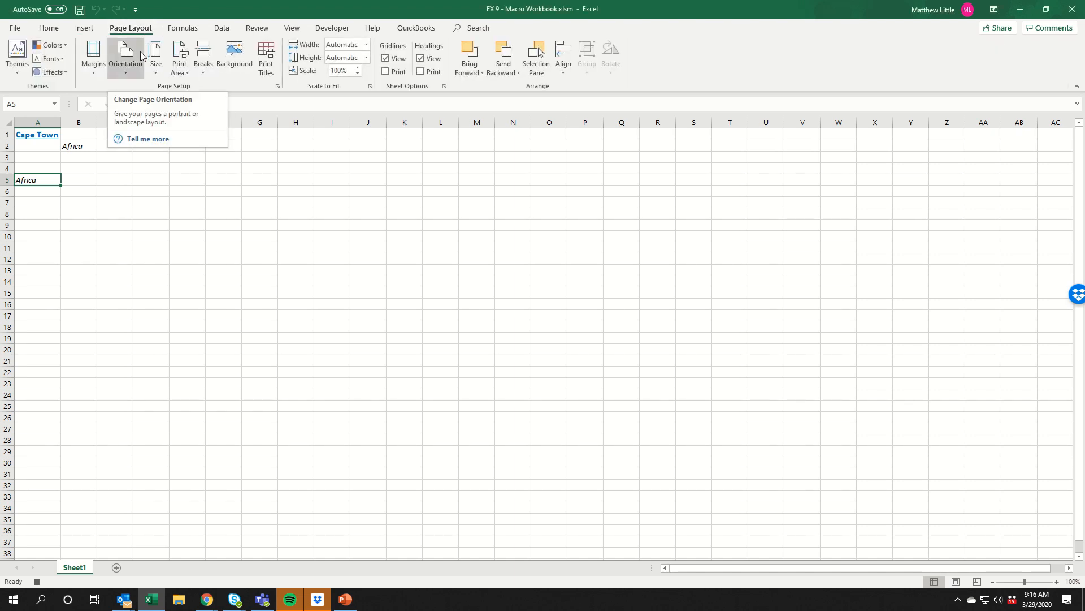
pyautogui.click(135, 72)
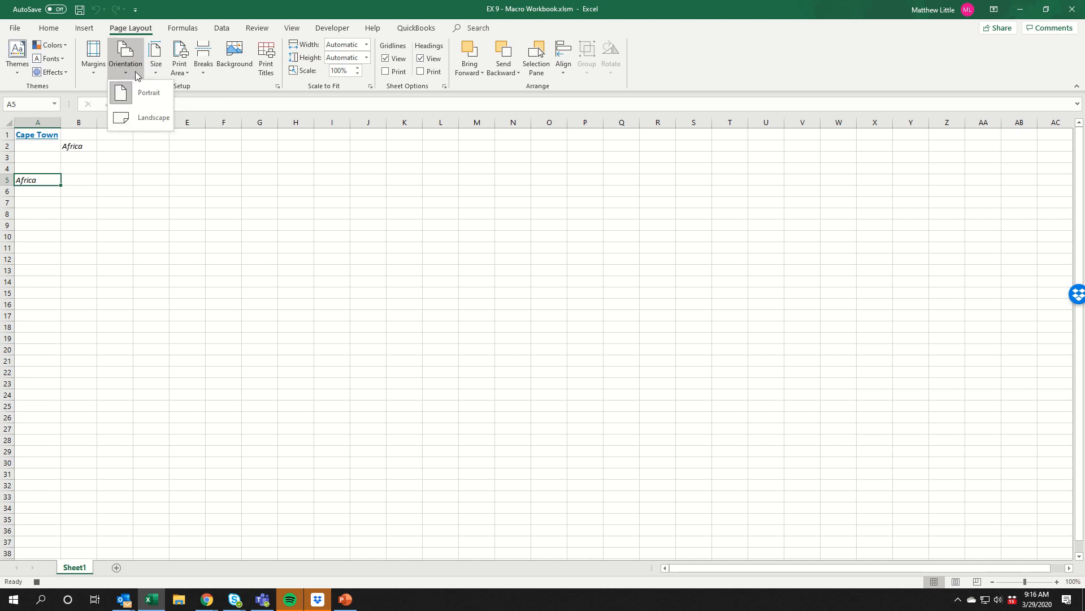
pyautogui.click(143, 118)
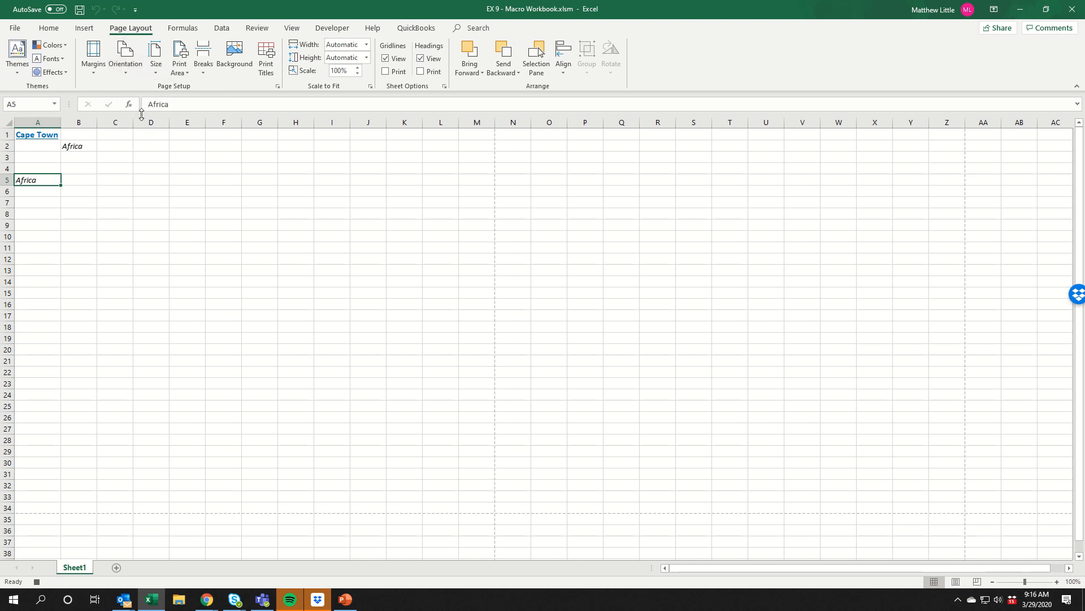
# Set custom top, bottom, left and right page margins of 1 inch and stop recording the macro
pyautogui.click(95, 76)
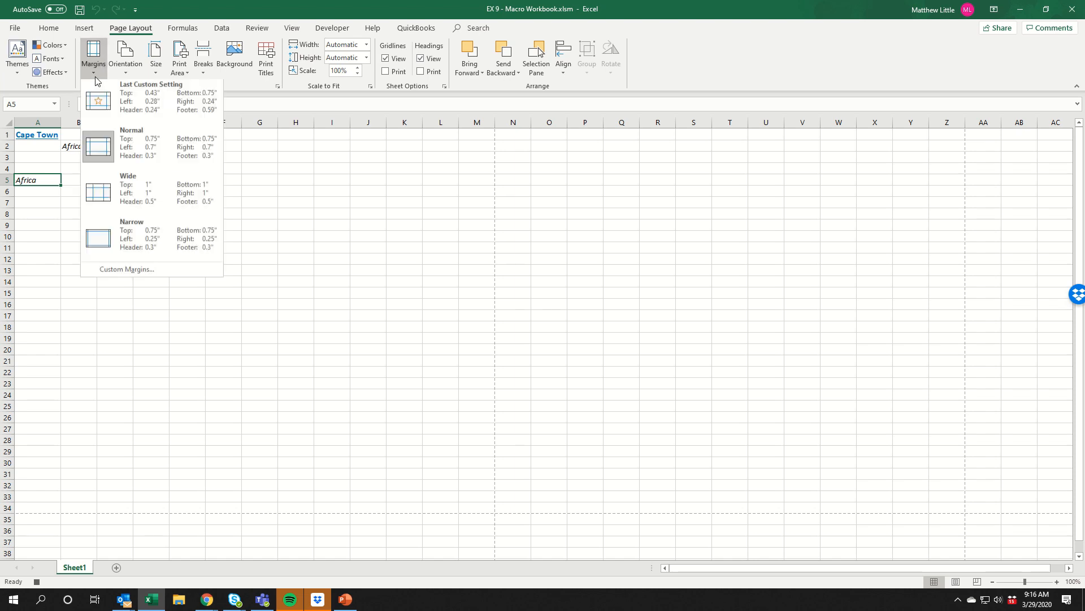
pyautogui.click(130, 272)
pyautogui.click(388, 149)
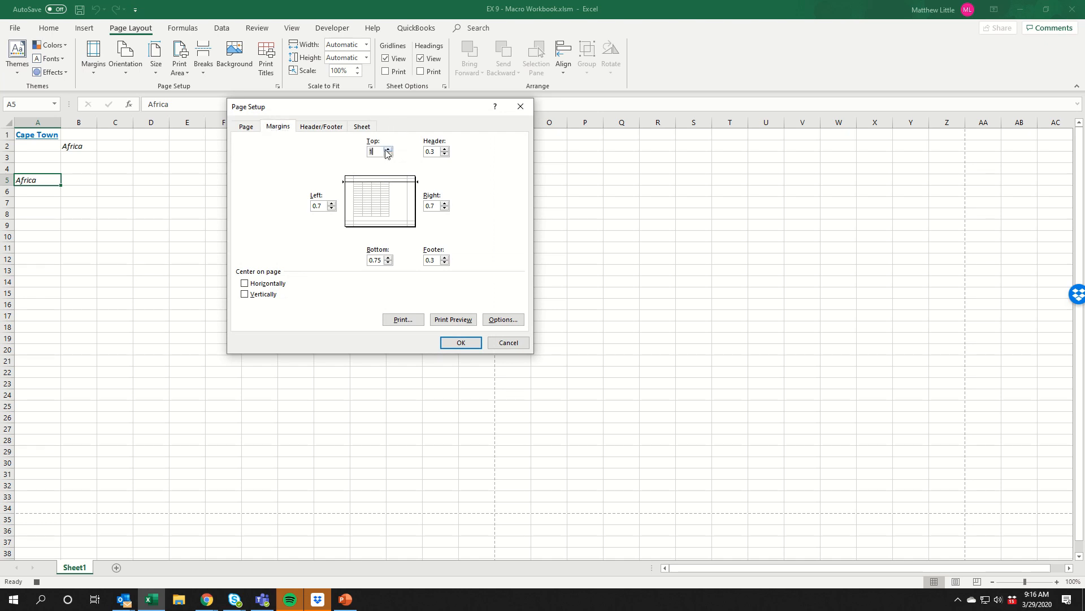
pyautogui.click(333, 203)
pyautogui.click(445, 204)
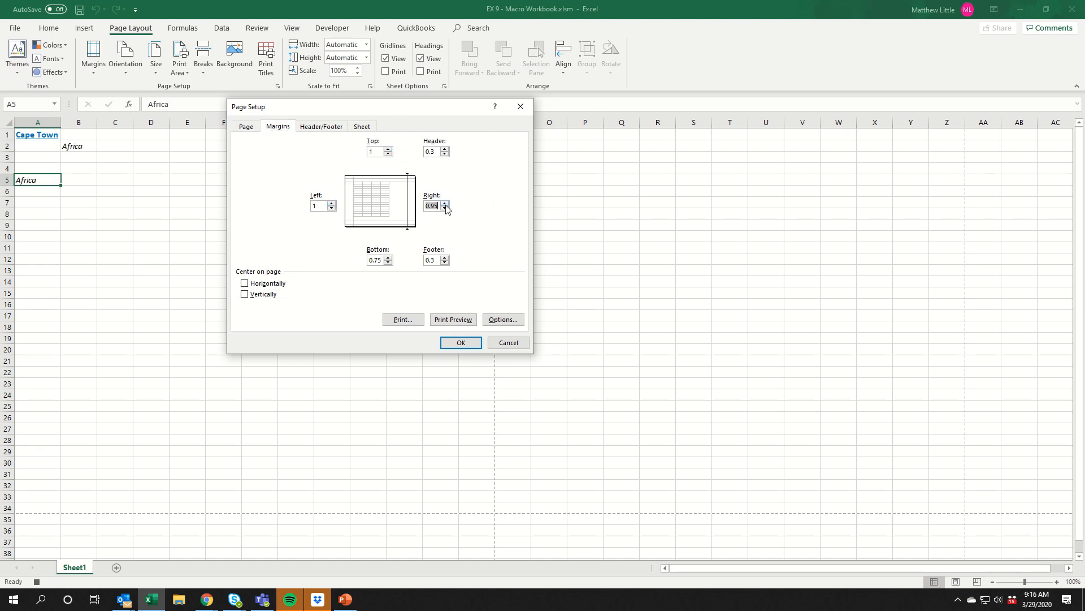
pyautogui.write('1')
pyautogui.click(388, 257)
pyautogui.click(461, 342)
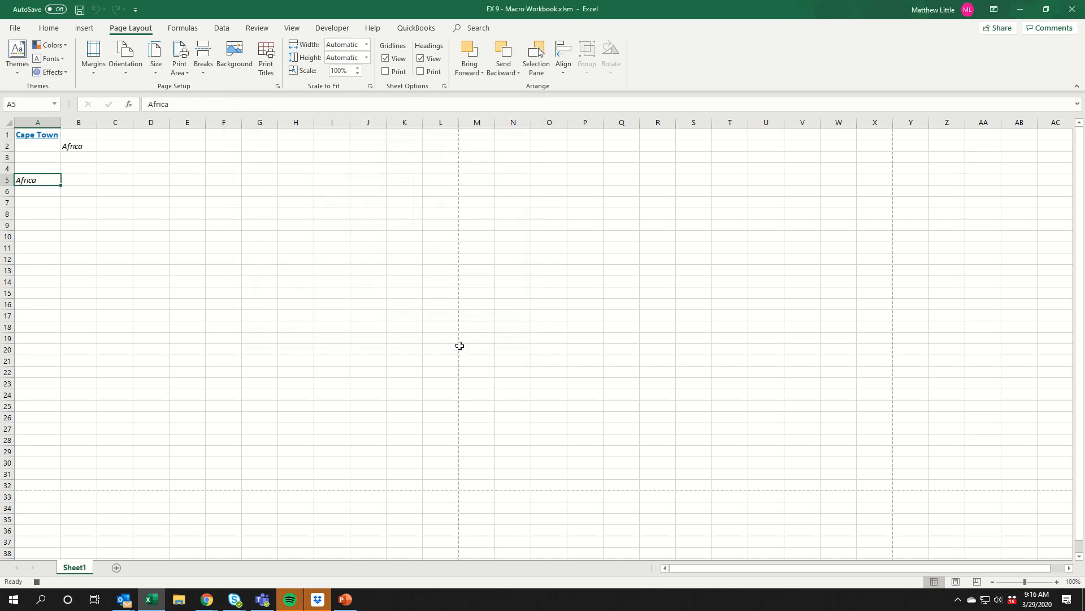
pyautogui.click(38, 586)
# On a newly added worksheet, enter Macro Test in cell A1 and run the FormatPrint macro
pyautogui.click(117, 569)
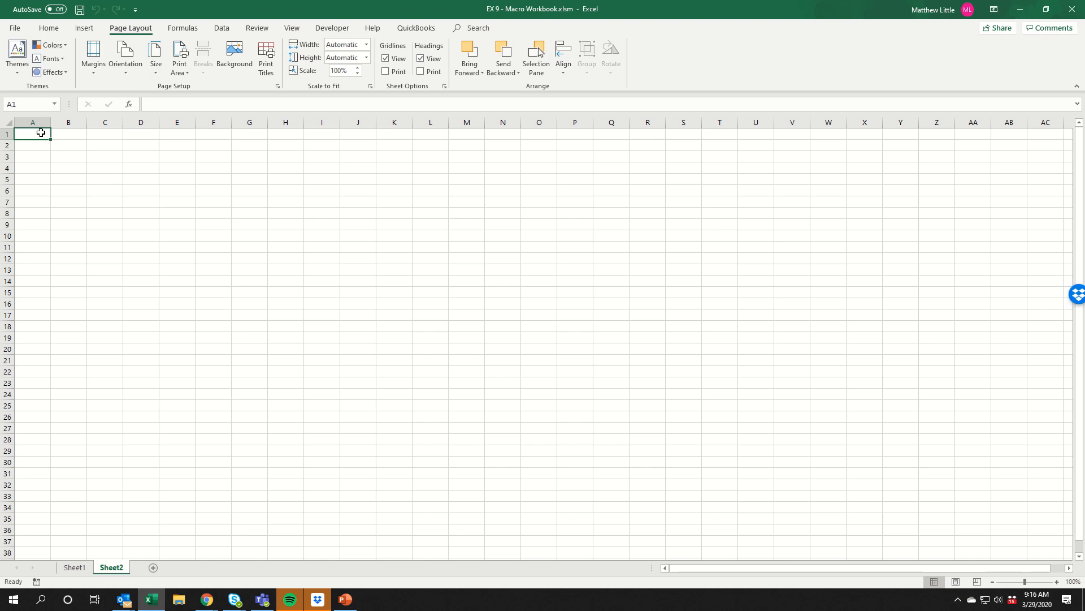
pyautogui.write('Macro Test')
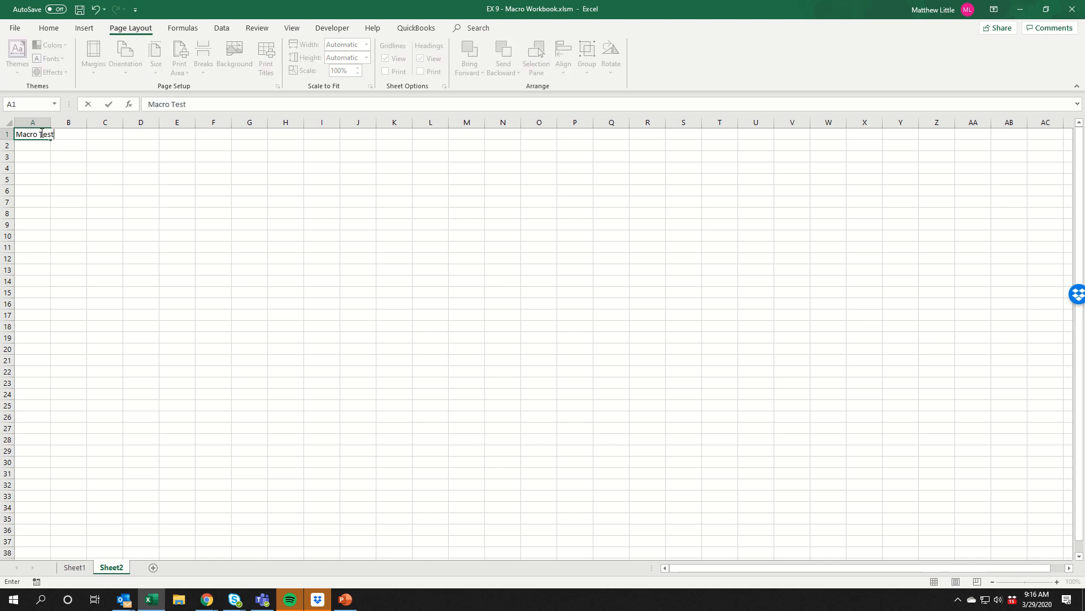
pyautogui.press('Return')
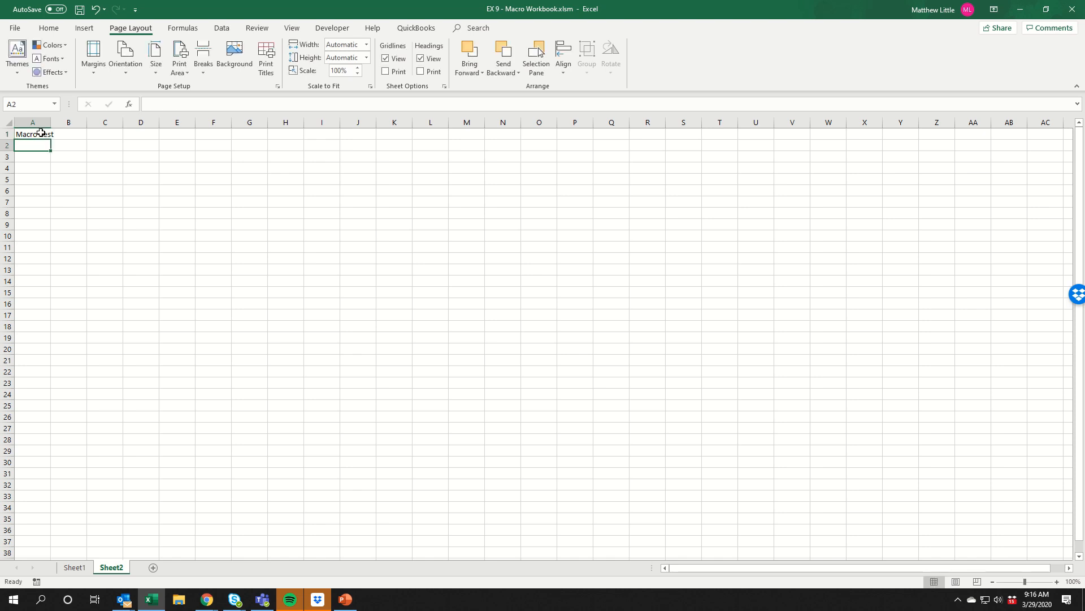
pyautogui.hotkey('ctrl', 'shift', 'p')
# Check the new worksheet's page orientation and margin settings in the print preview, and return to the sheet
pyautogui.click(14, 29)
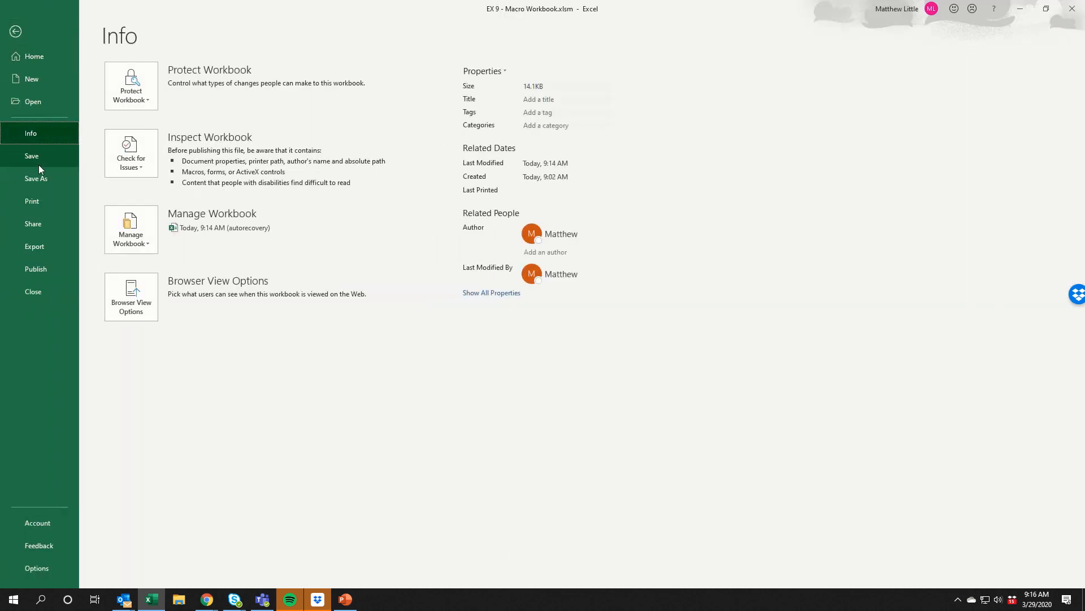
pyautogui.click(32, 201)
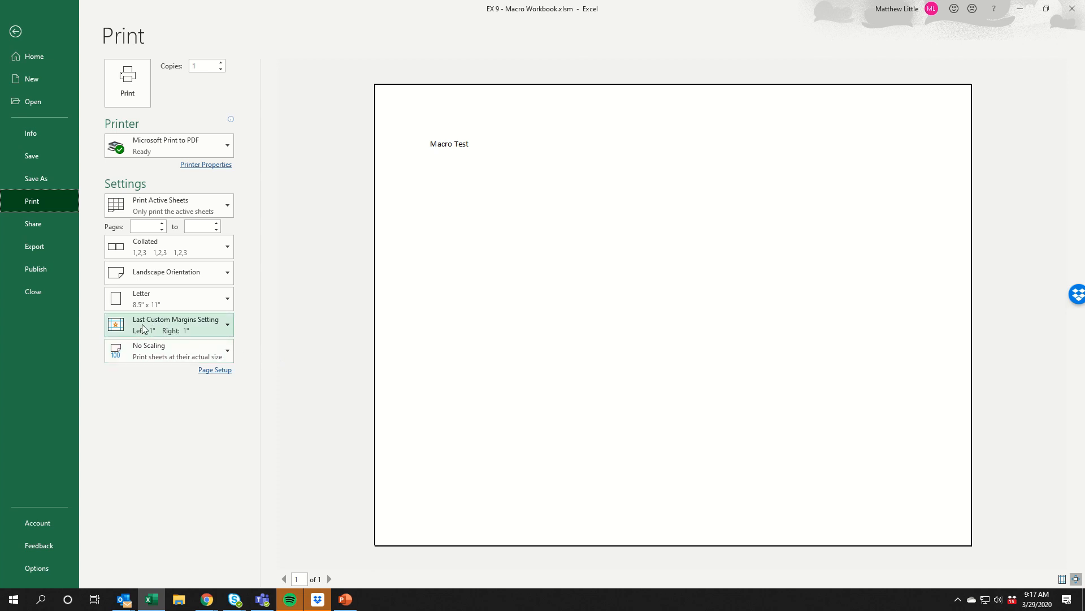
pyautogui.click(227, 331)
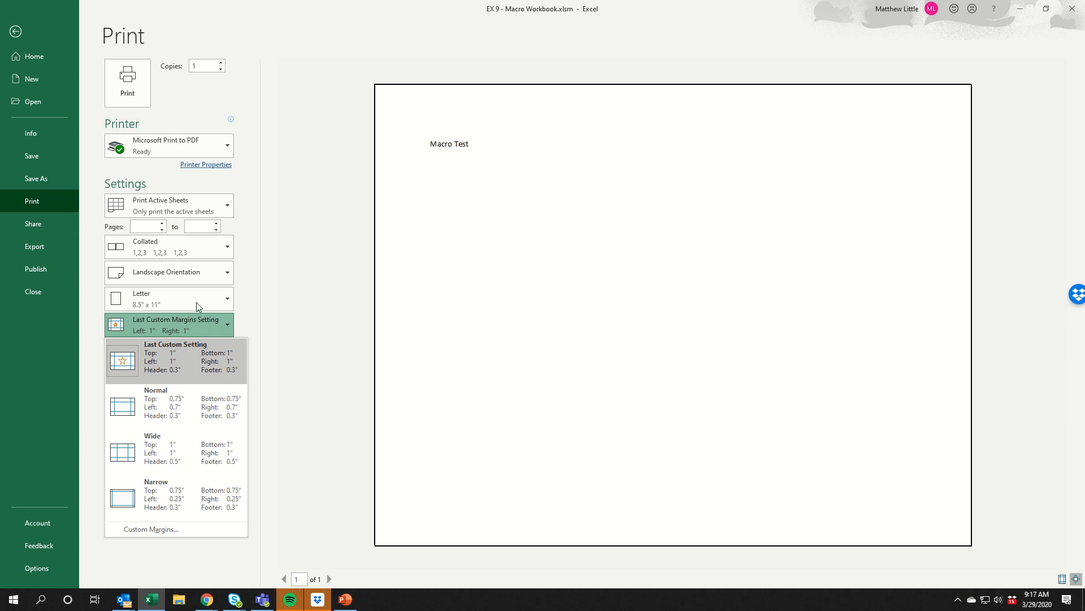
pyautogui.click(19, 34)
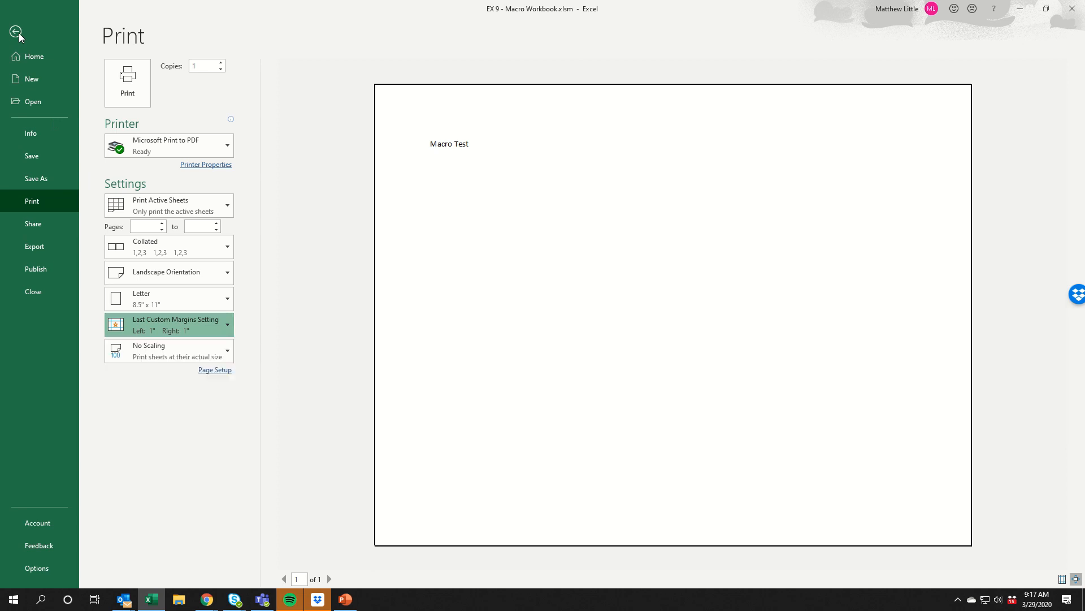
pyautogui.click(19, 34)
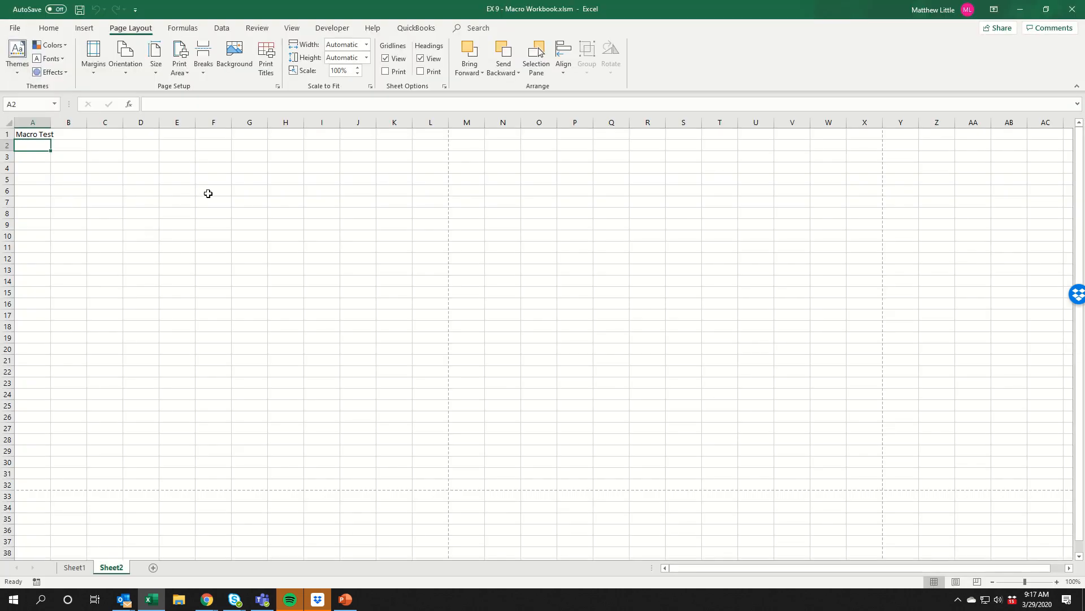
# Save the workbook and add a third worksheet
pyautogui.click(80, 10)
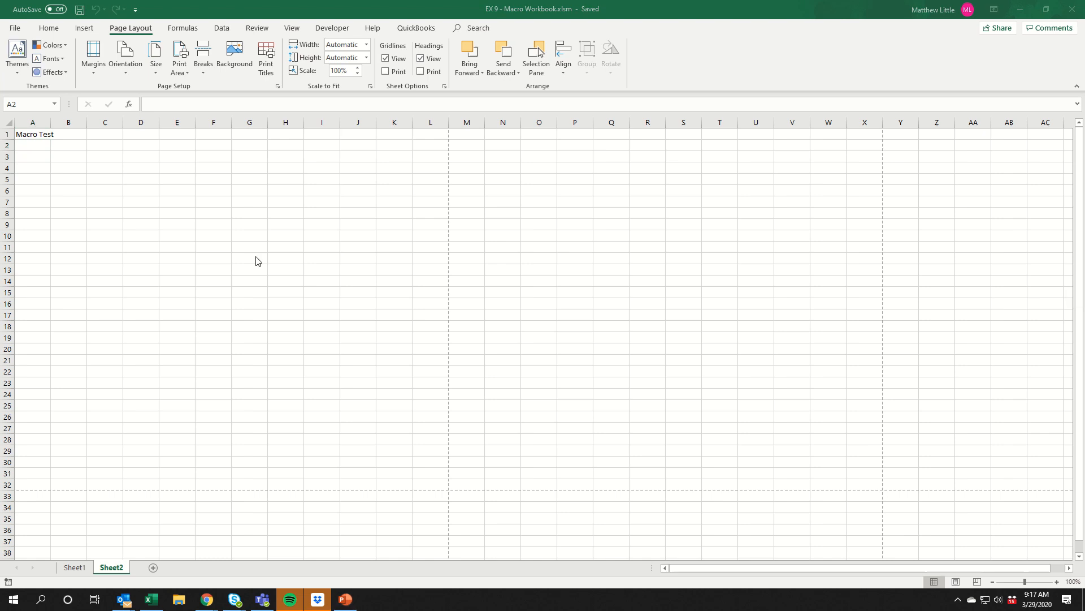
pyautogui.click(163, 246)
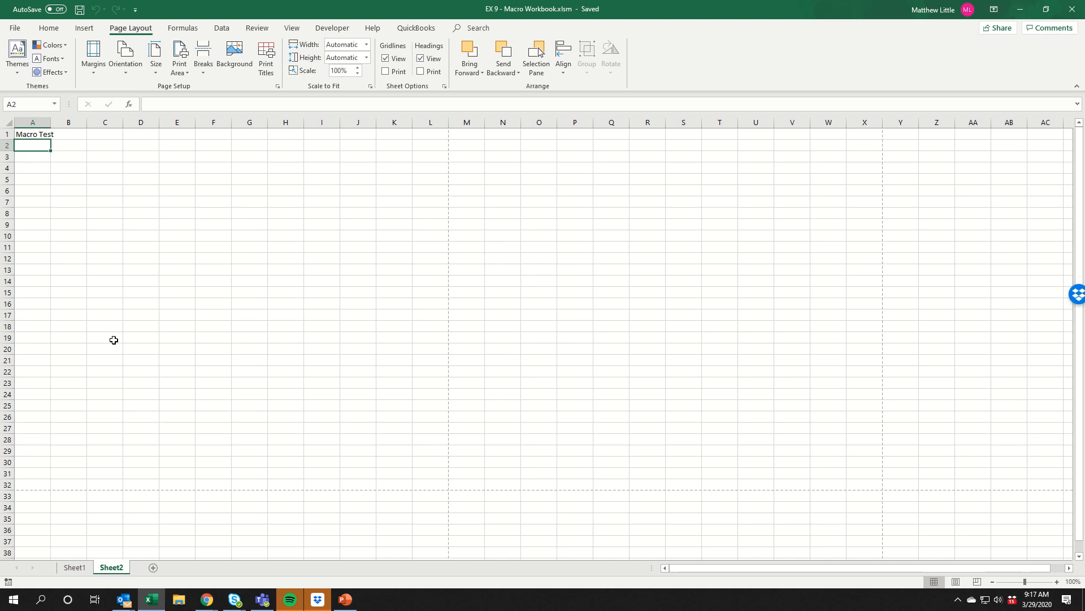
pyautogui.click(152, 567)
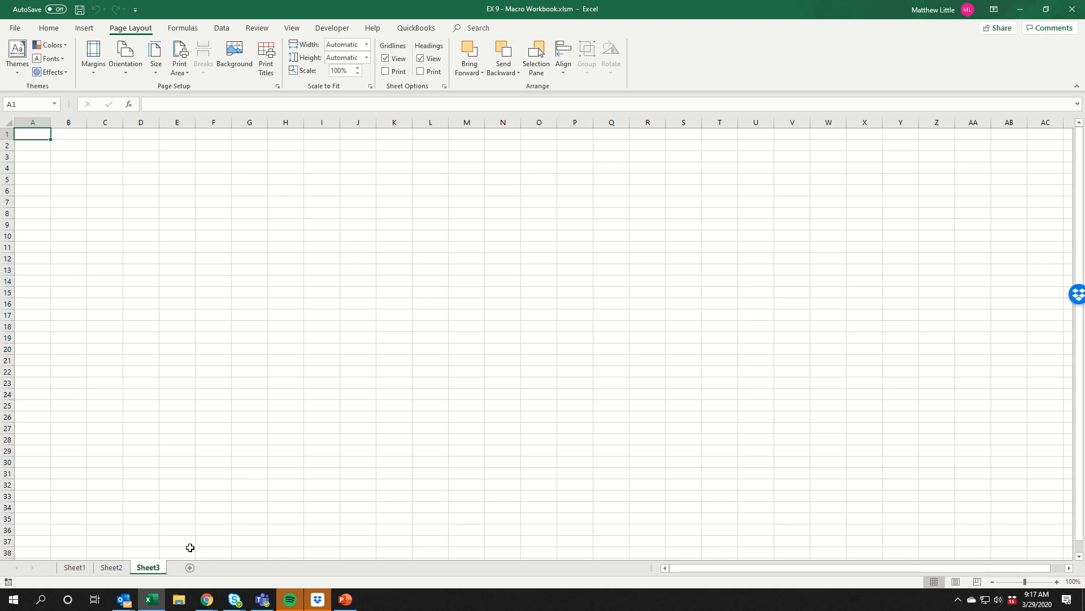
# Draw a rectangle about 0.38" high and 1.32" wide over cells A8:B9 and label it HQ Macro
pyautogui.click(82, 29)
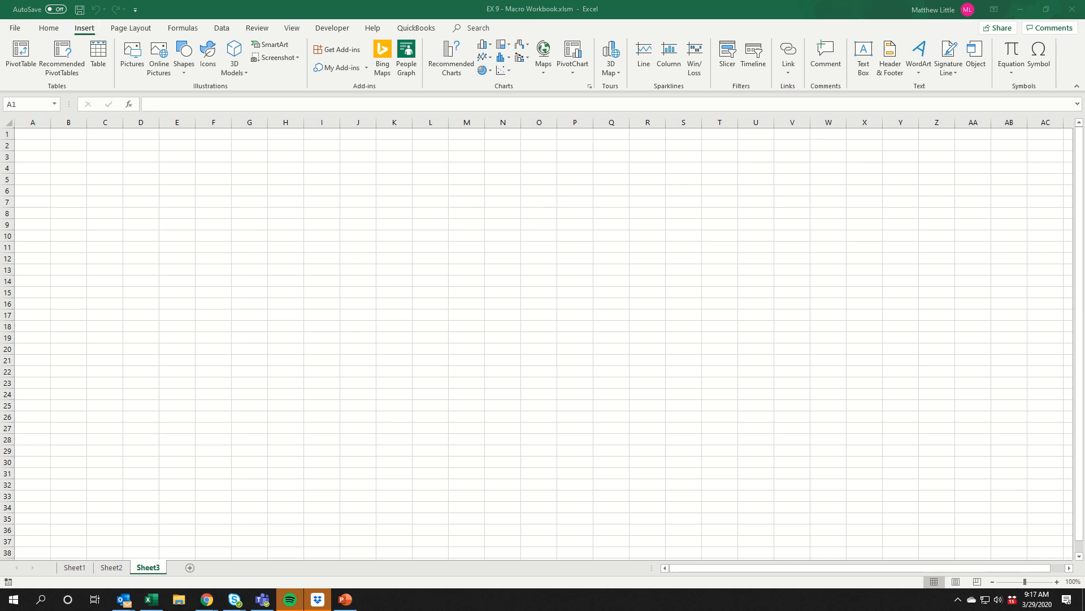
pyautogui.click(186, 174)
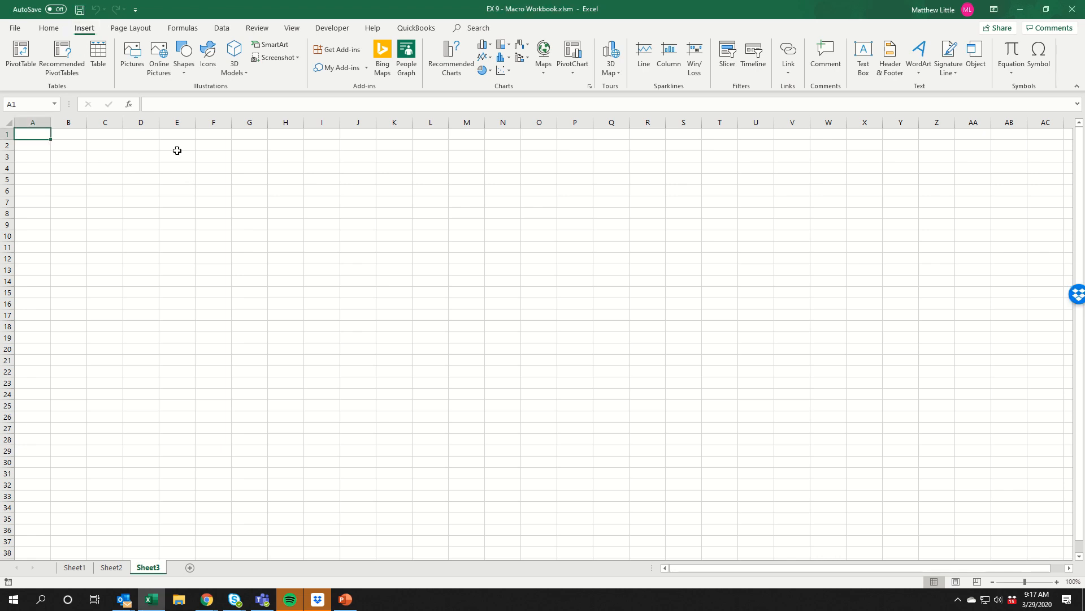
pyautogui.click(185, 73)
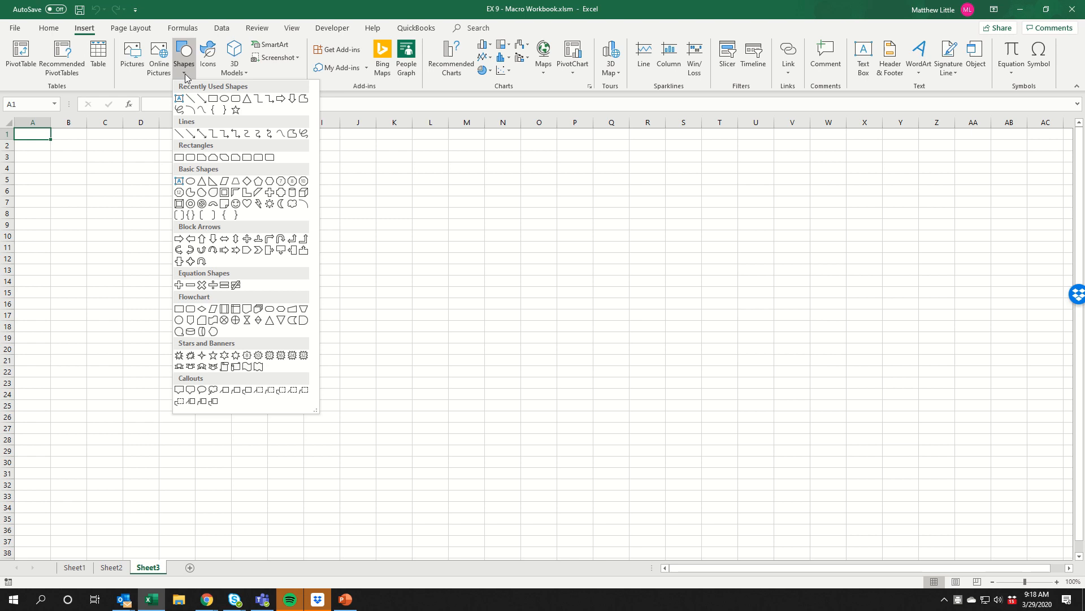
pyautogui.click(180, 157)
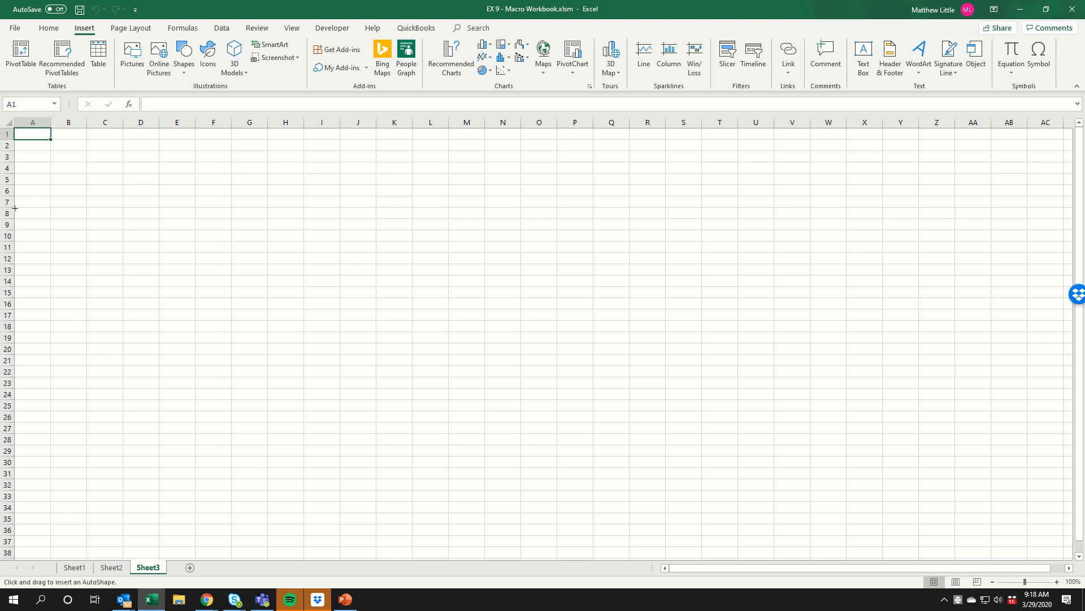
pyautogui.moveTo(15, 208)
pyautogui.mouseDown()
pyautogui.moveTo(67, 209)
pyautogui.moveTo(86, 229)
pyautogui.mouseUp()
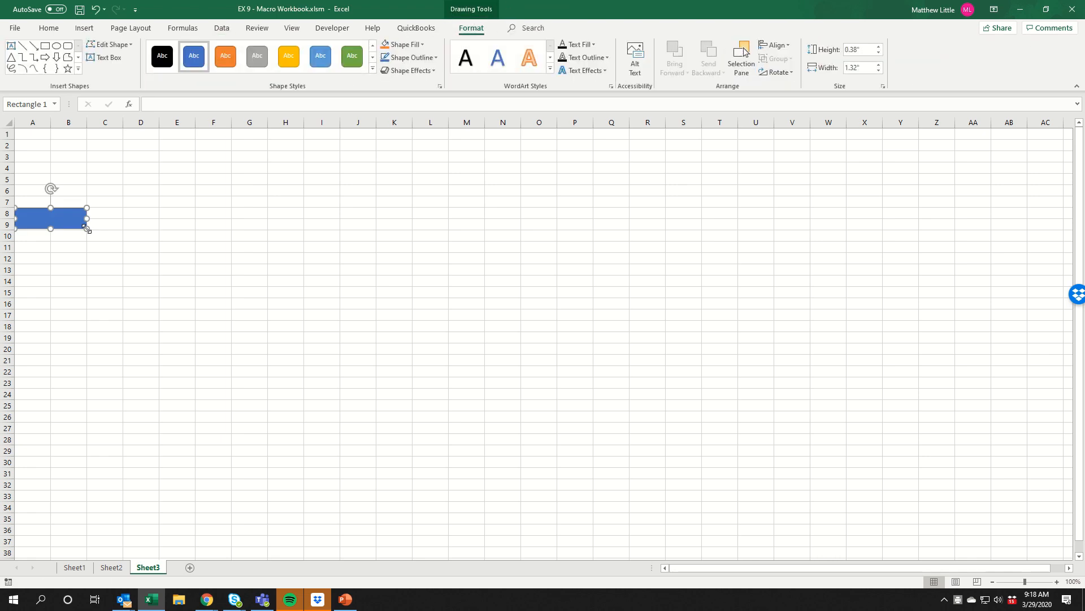
pyautogui.write('HQ Macro')
# Center the HQ Macro label horizontally and vertically within the rectangle
pyautogui.click(52, 31)
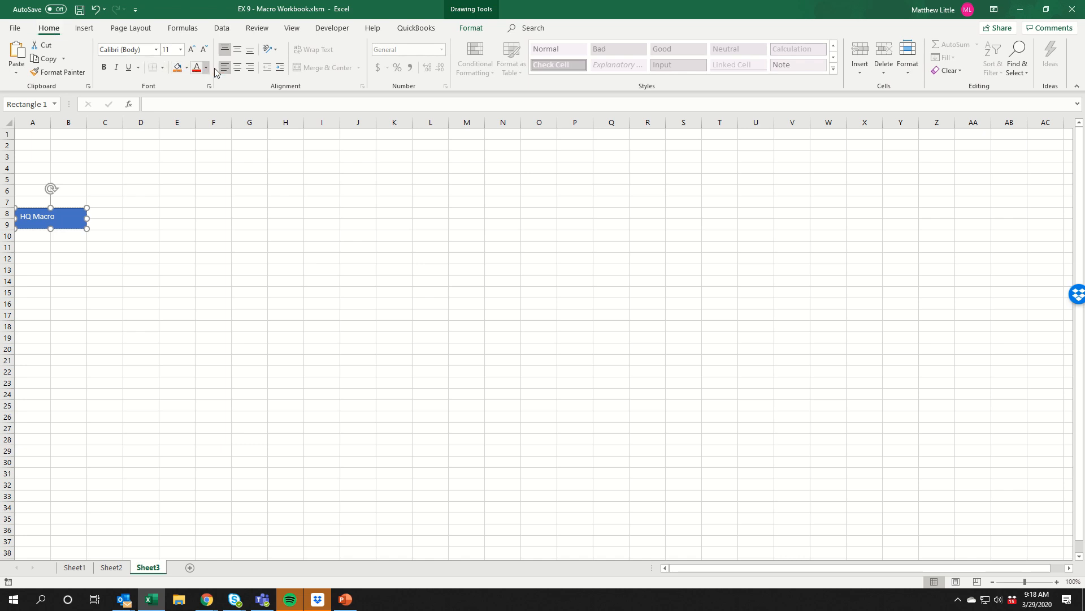
pyautogui.click(236, 69)
pyautogui.click(238, 52)
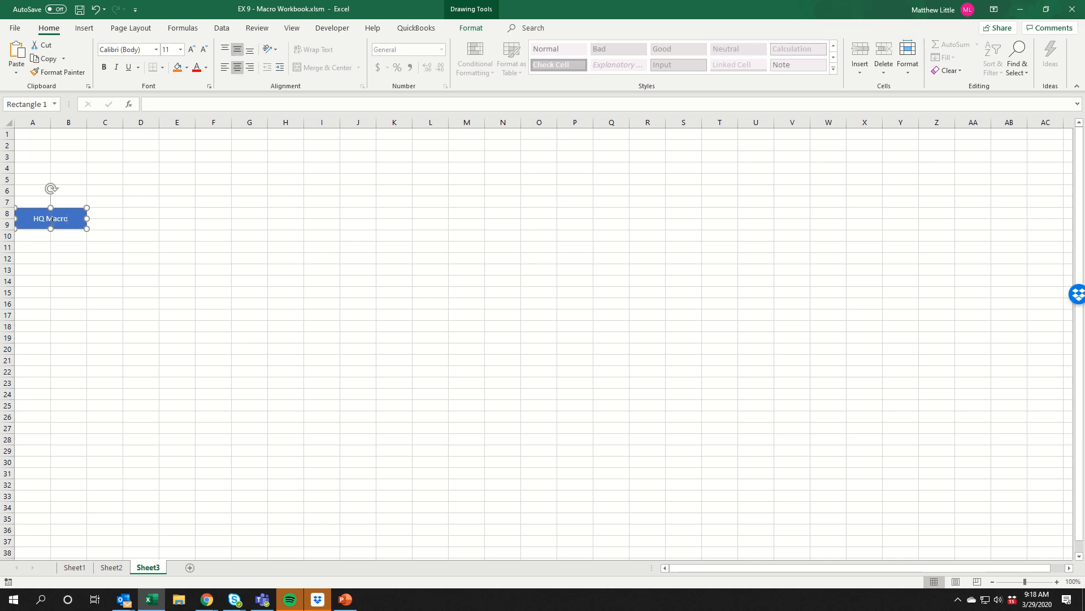
# Assign the HQStamp macro to the HQ Macro rectangle and deselect the shape
pyautogui.rightClick(85, 225)
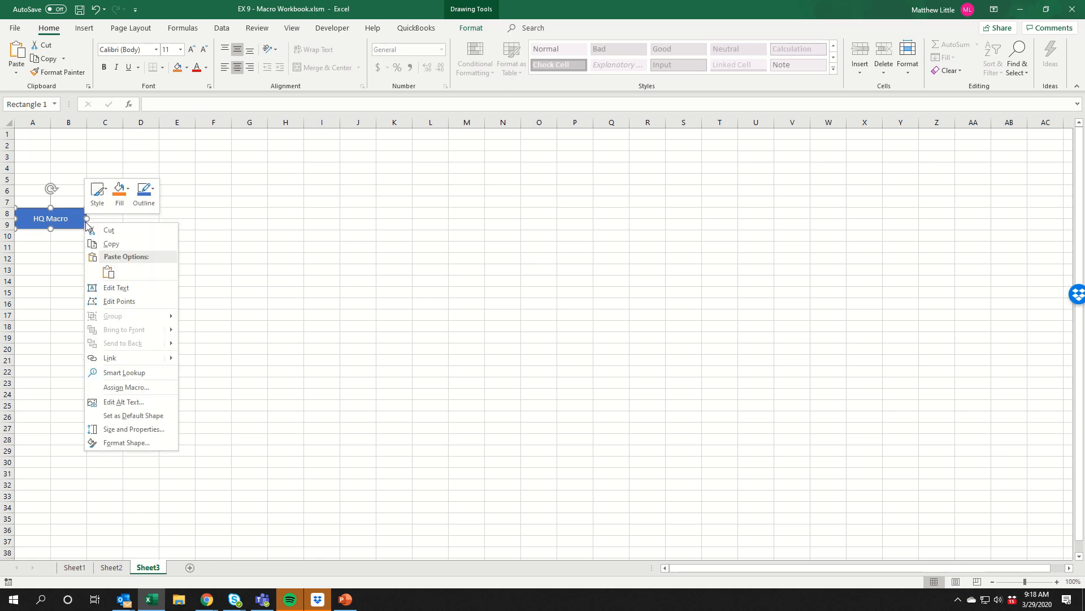
pyautogui.click(130, 389)
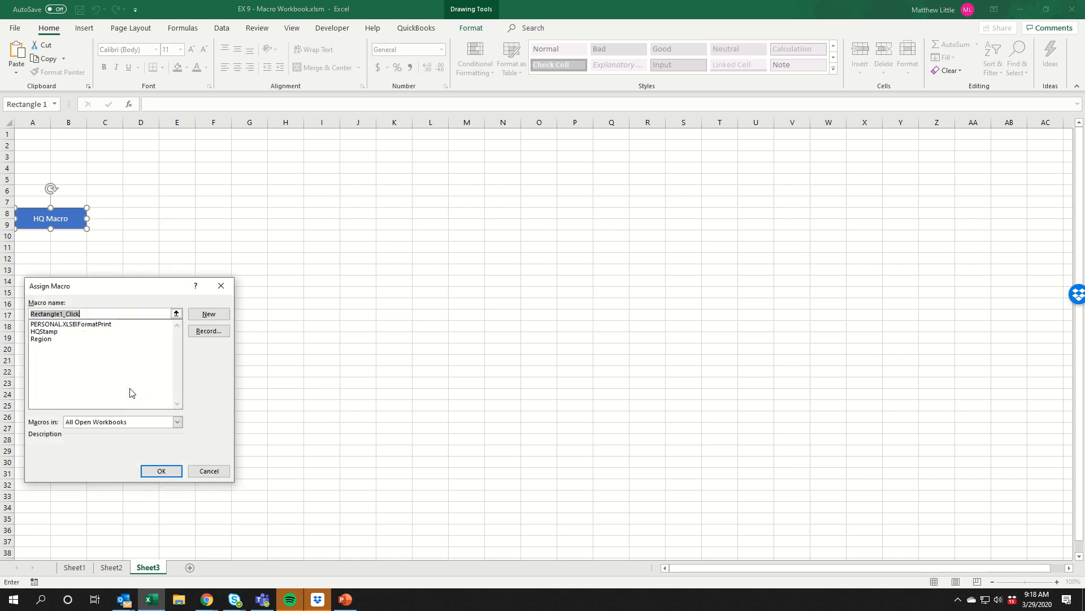
pyautogui.click(50, 333)
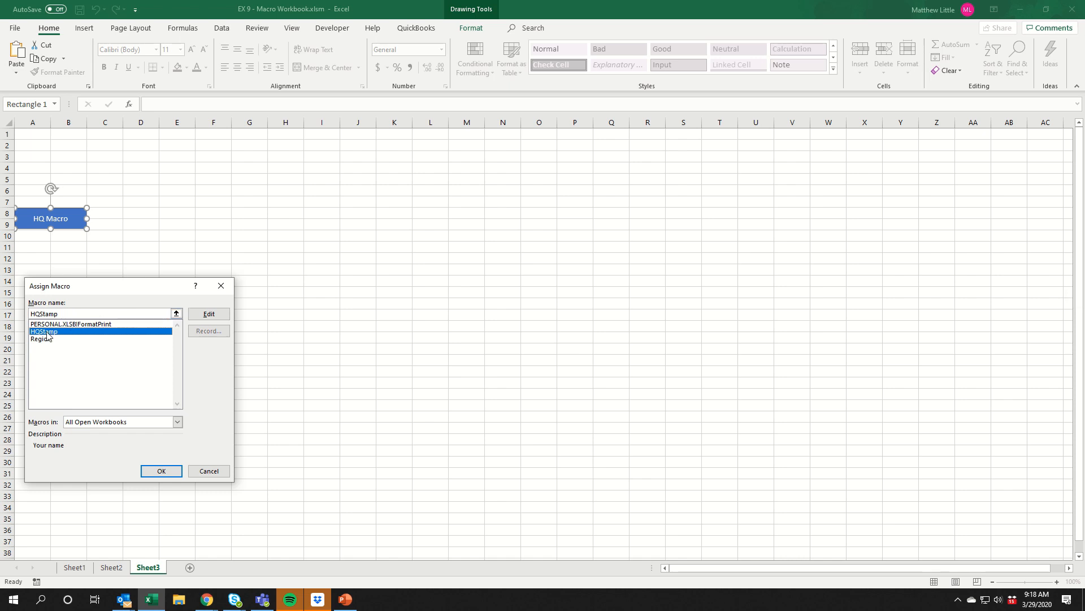
pyautogui.click(167, 470)
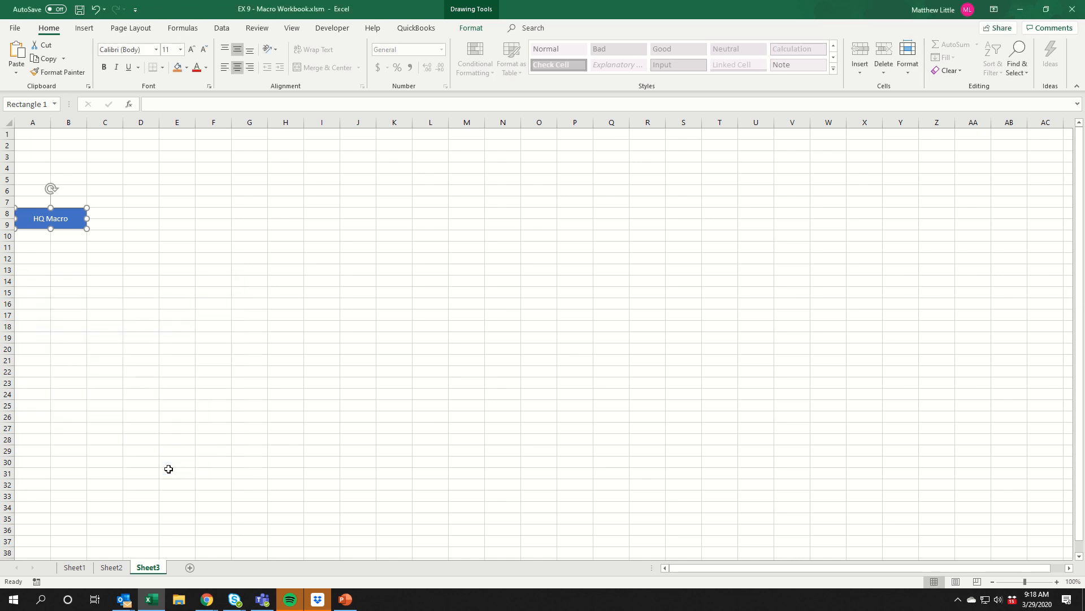
pyautogui.click(216, 381)
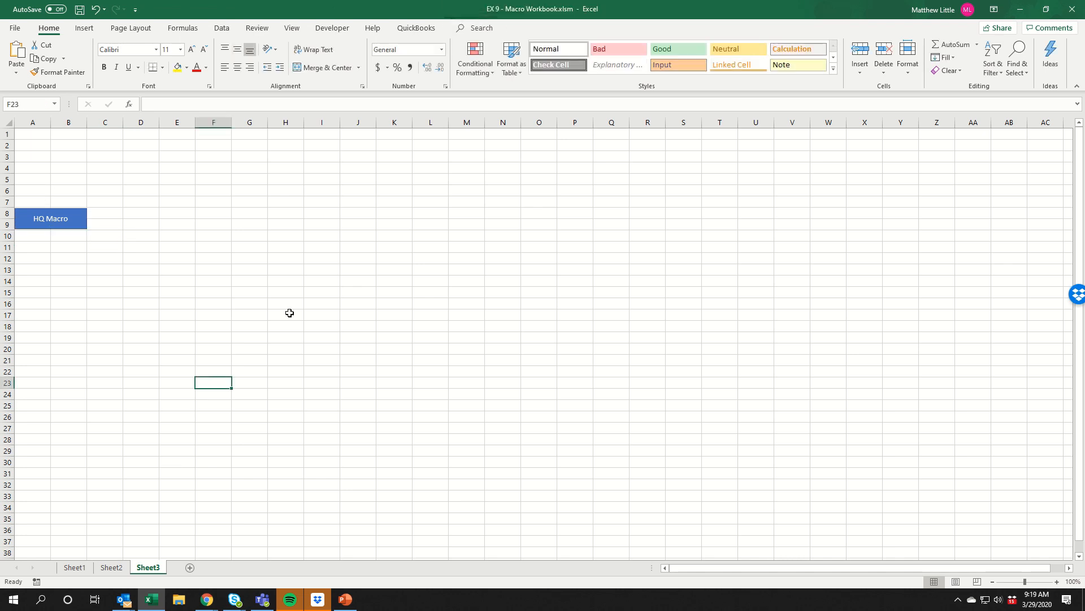
# With cell I16 selected, run the assigned HQStamp macro from the HQ Macro rectangle to test it
pyautogui.click(355, 270)
pyautogui.click(202, 415)
pyautogui.click(194, 371)
pyautogui.click(277, 317)
pyautogui.click(312, 302)
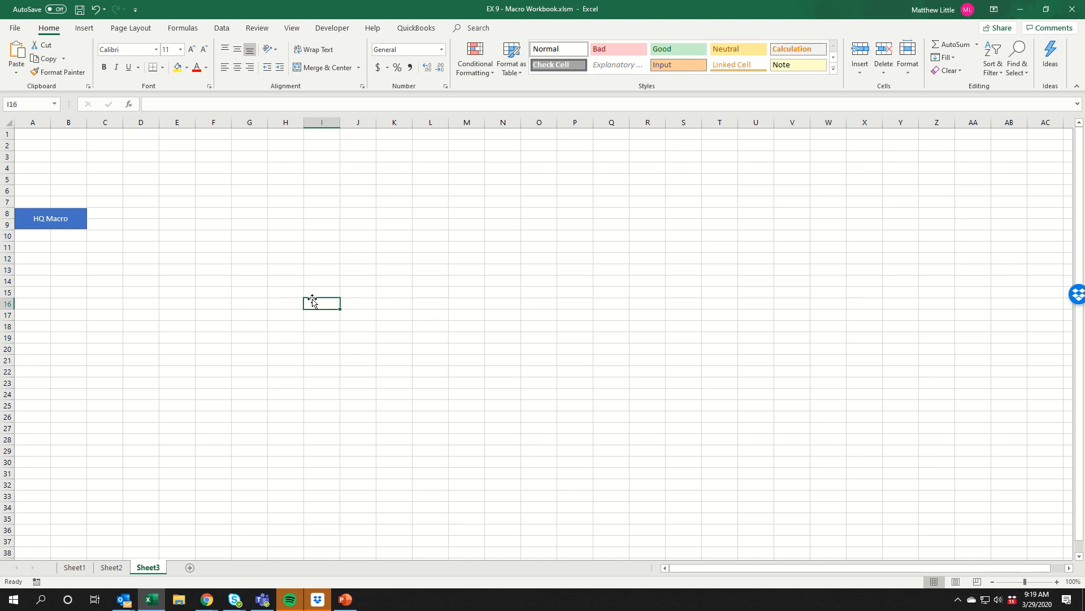
pyautogui.click(65, 225)
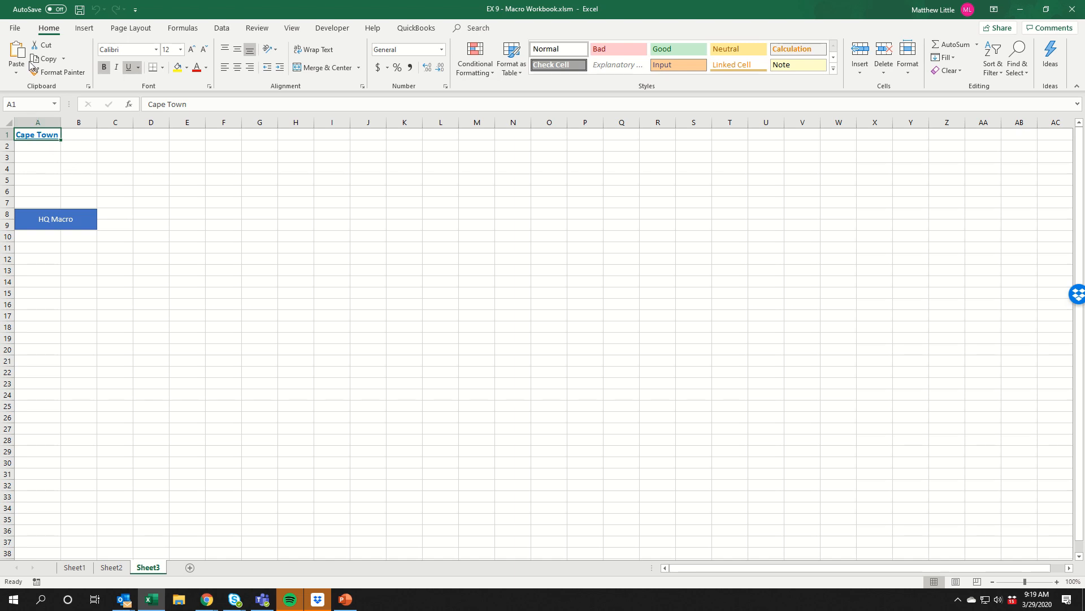
# Examine how the HQ Macro rectangle appears in the sheet's print preview, and return to the worksheet
pyautogui.click(20, 32)
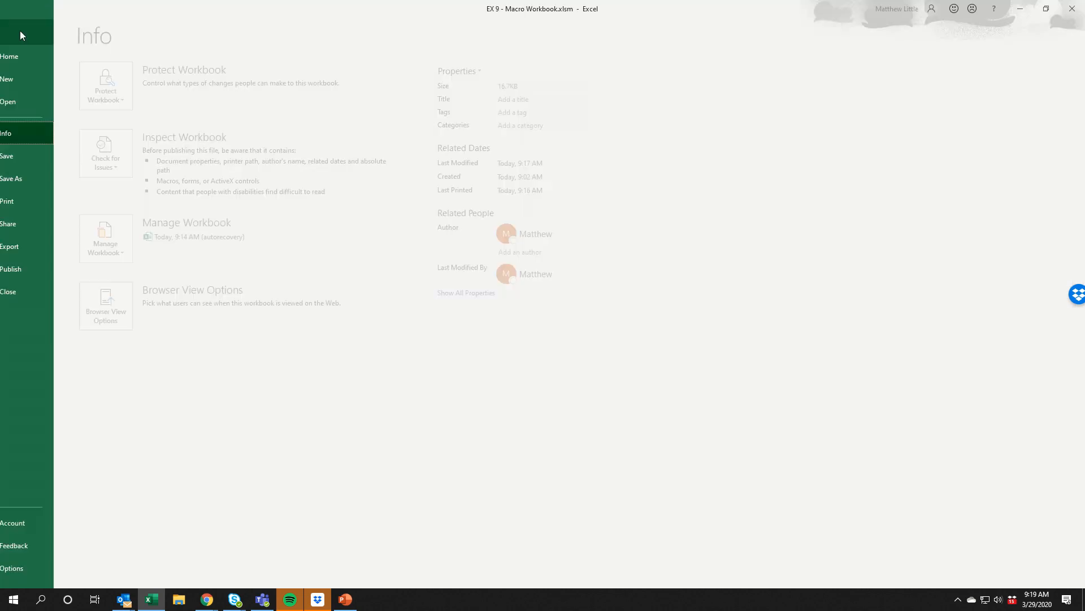
pyautogui.click(63, 203)
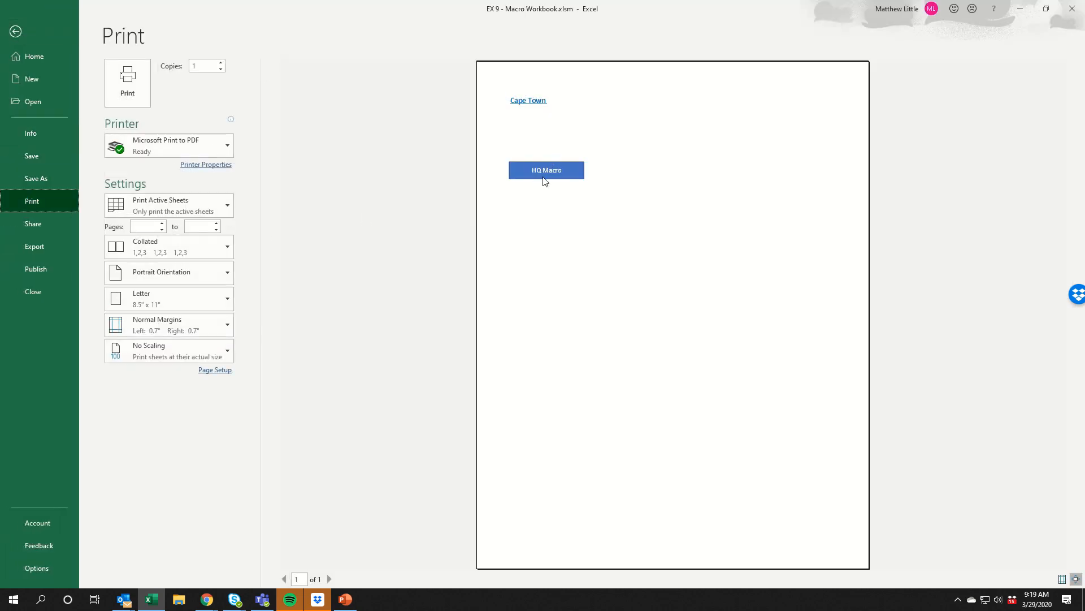
pyautogui.click(18, 33)
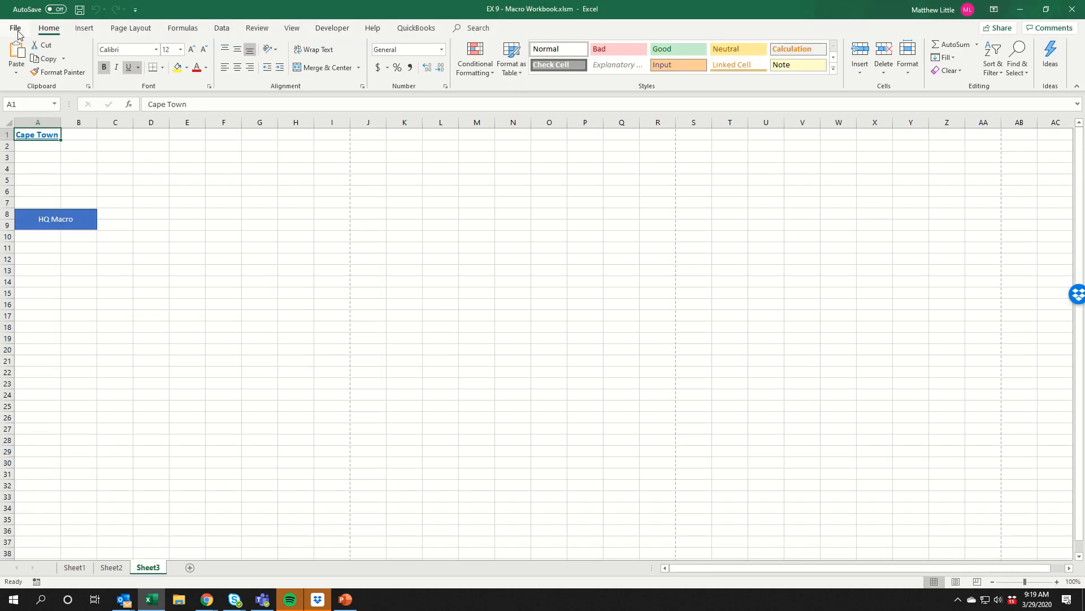
# Set macro security to disable all macros with notification, and save the workbook
pyautogui.click(334, 29)
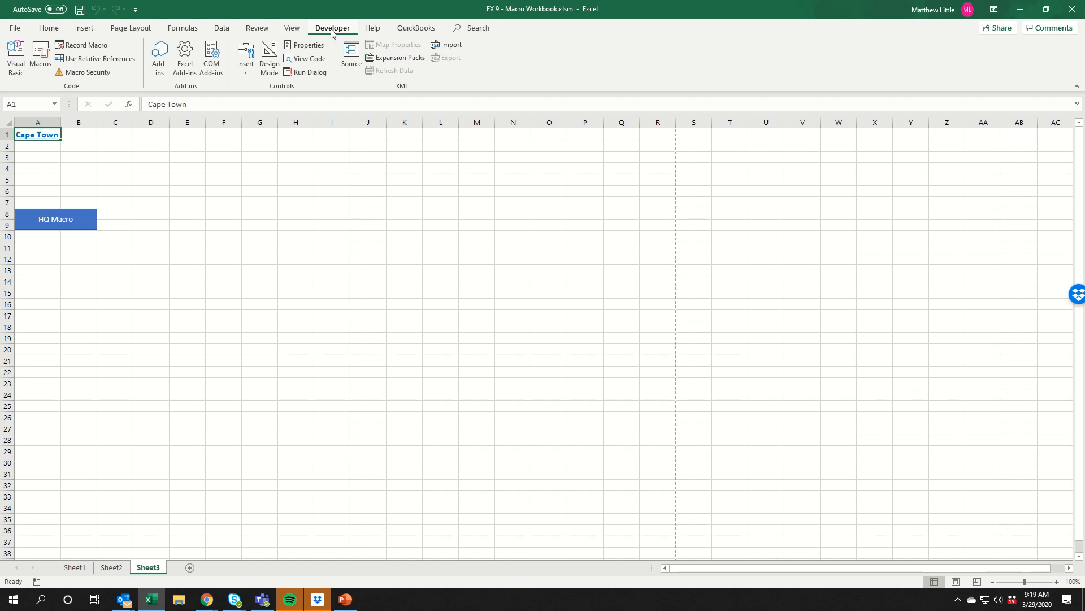
pyautogui.click(104, 74)
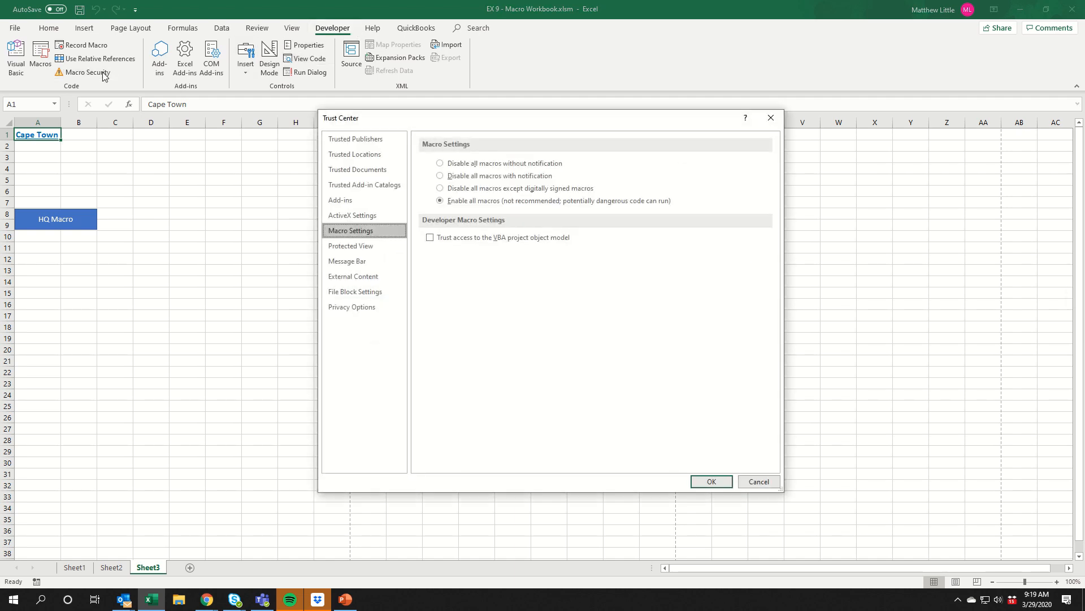
pyautogui.click(440, 176)
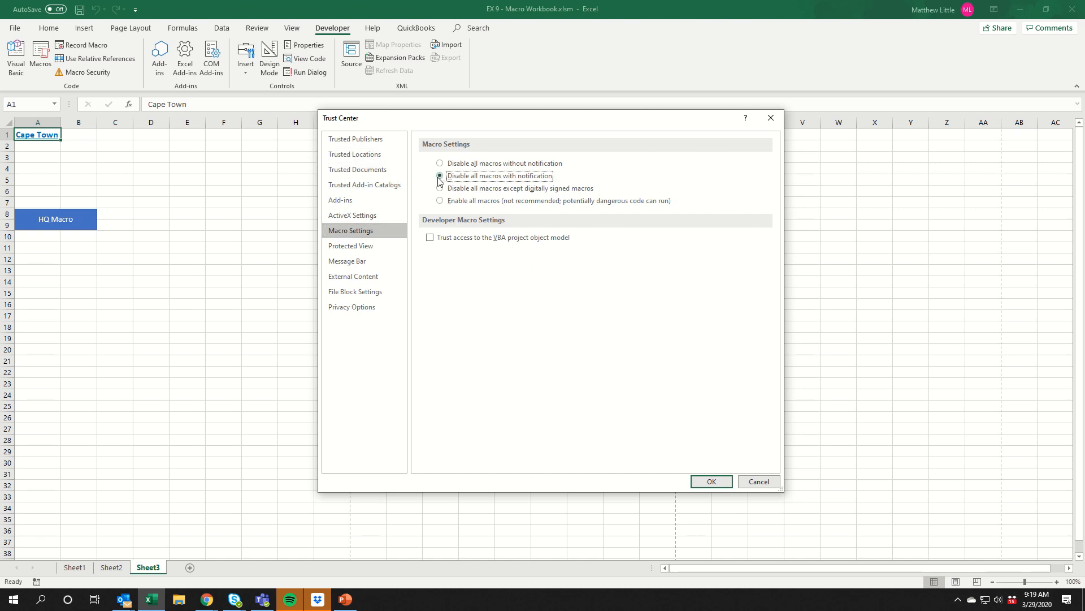
pyautogui.click(709, 481)
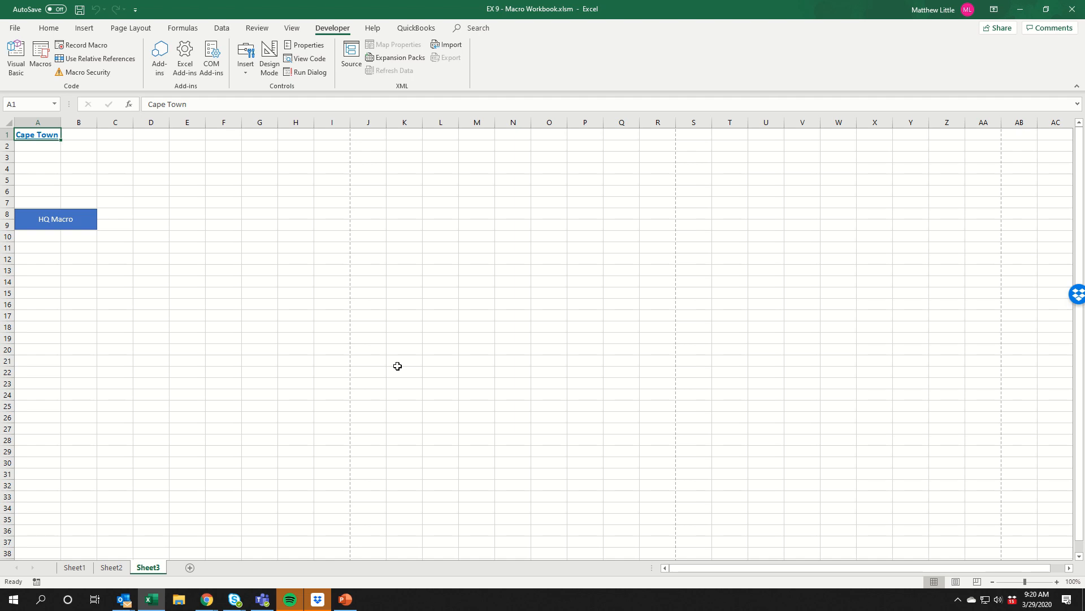
pyautogui.click(80, 9)
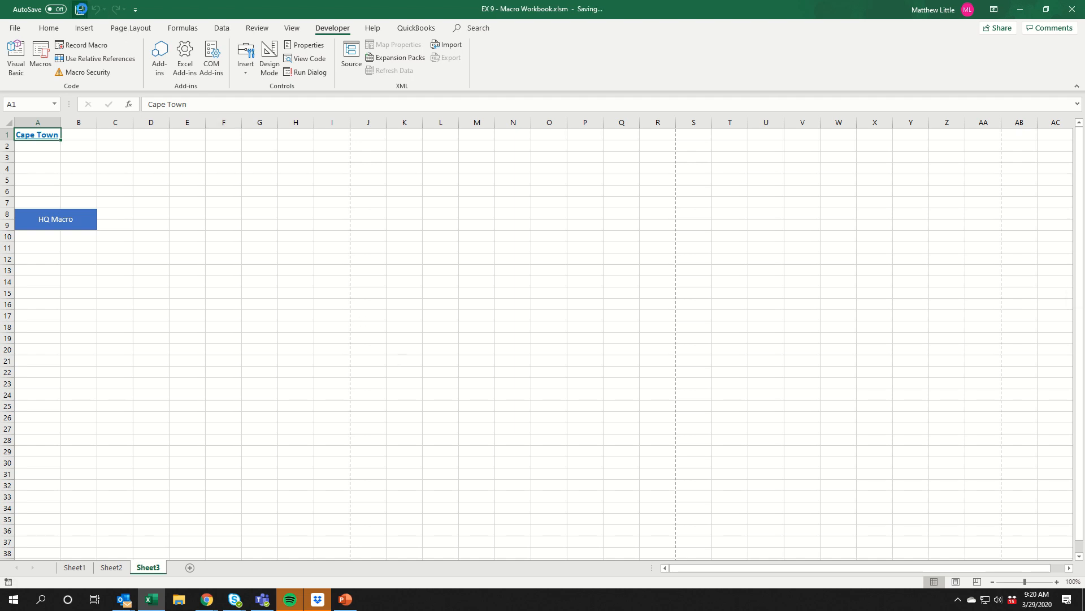